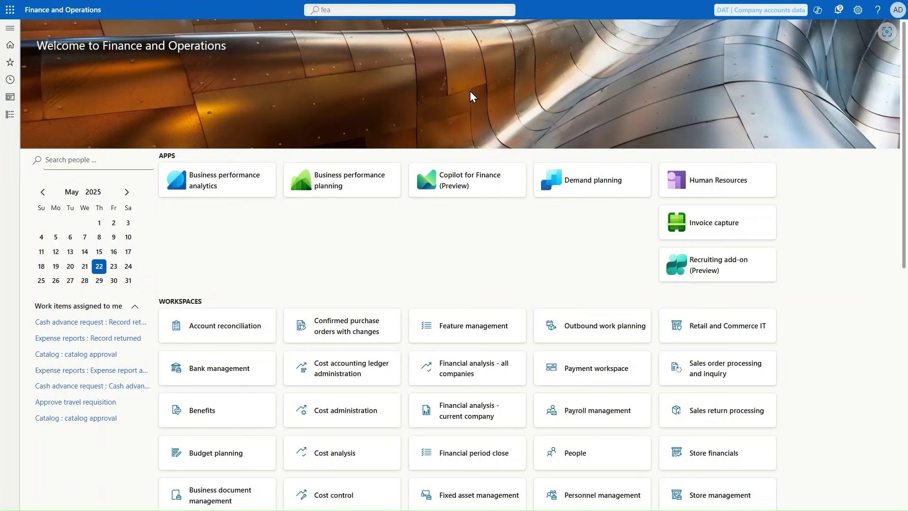
Step: Open the Feature management workspace and show the list of features that are not enabled
click(362, 9)
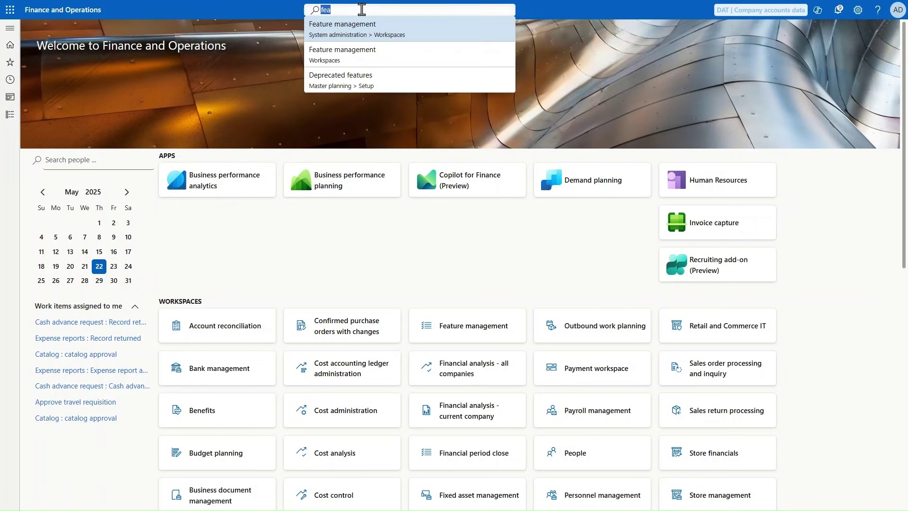
click(366, 35)
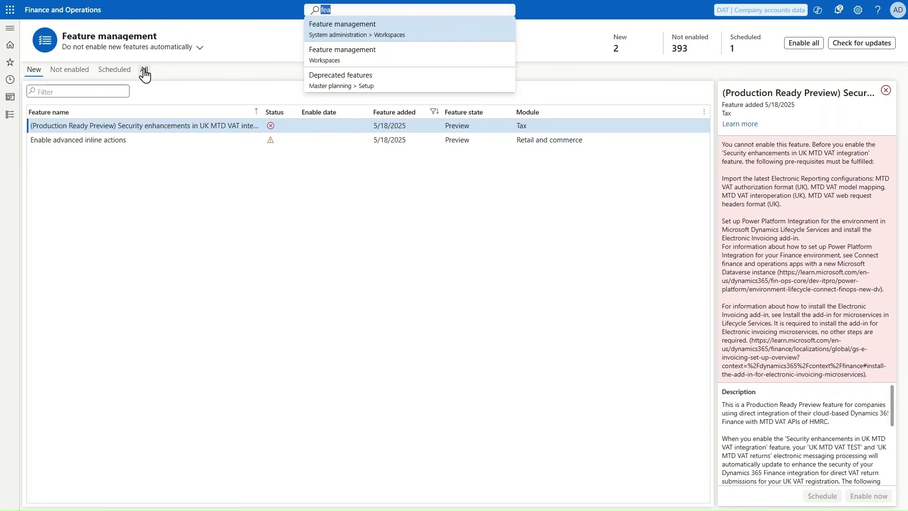
click(144, 69)
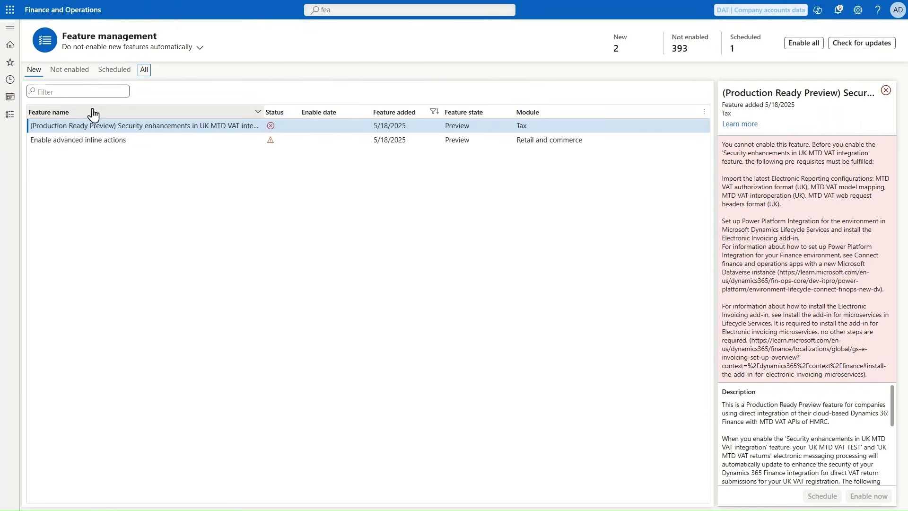
click(70, 70)
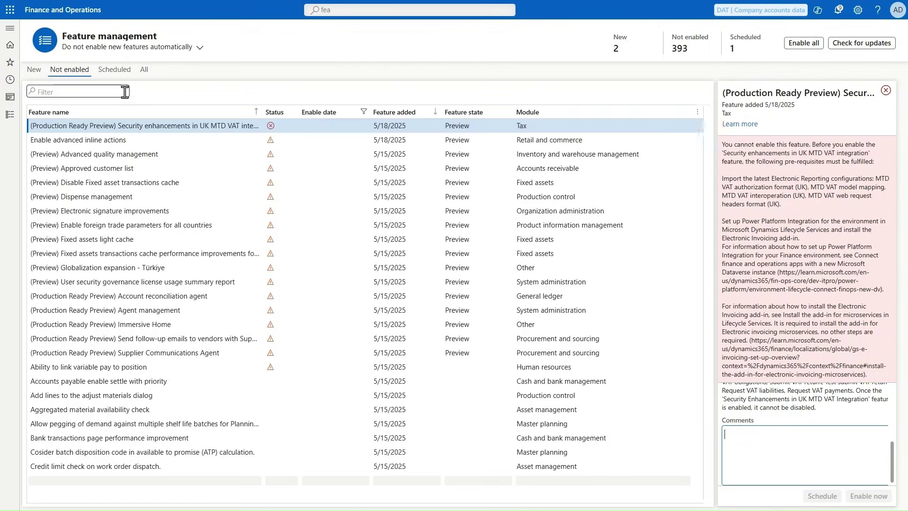
Step: Filter the features by name with "*Imme" and enable the (Production Ready Preview) Immersive Home feature
click(97, 90)
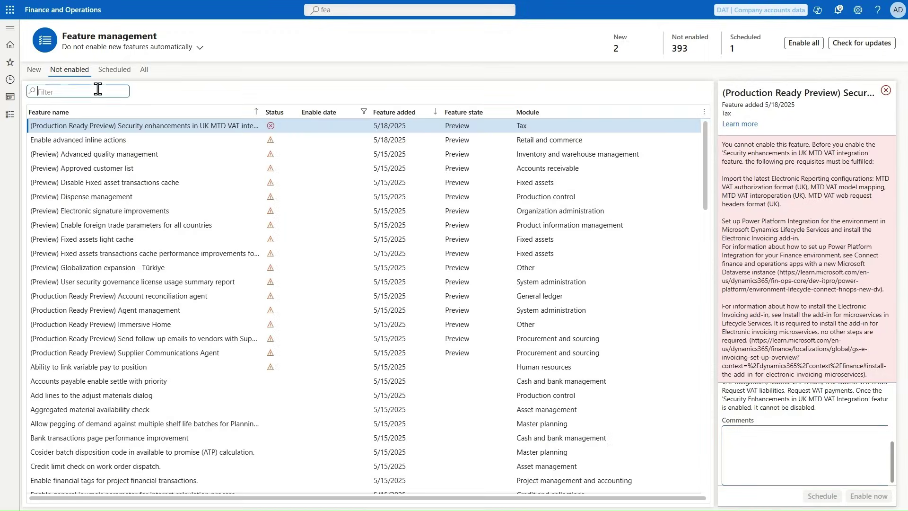
text(*Imm)
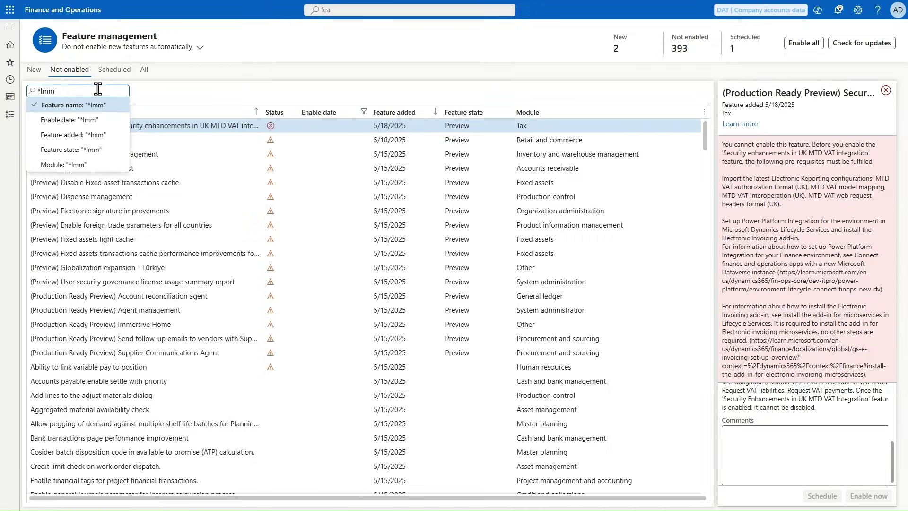
text(e)
key(Return)
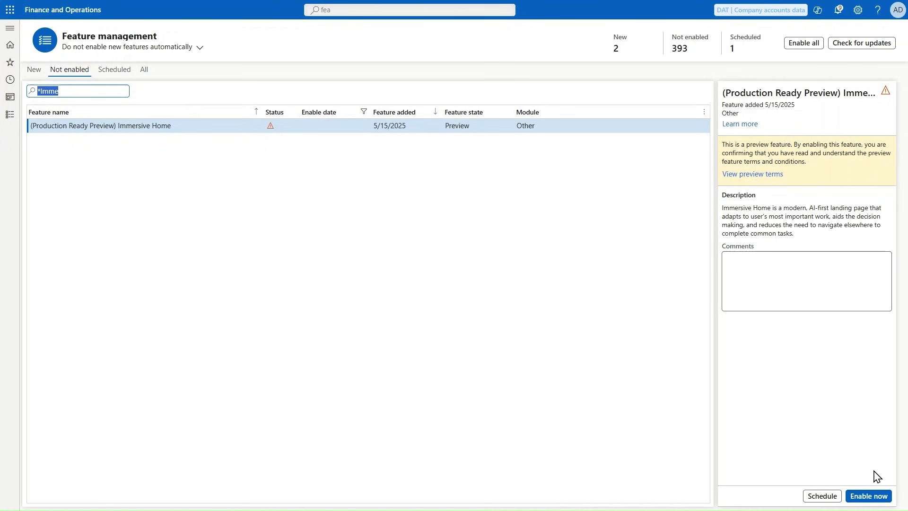
click(861, 496)
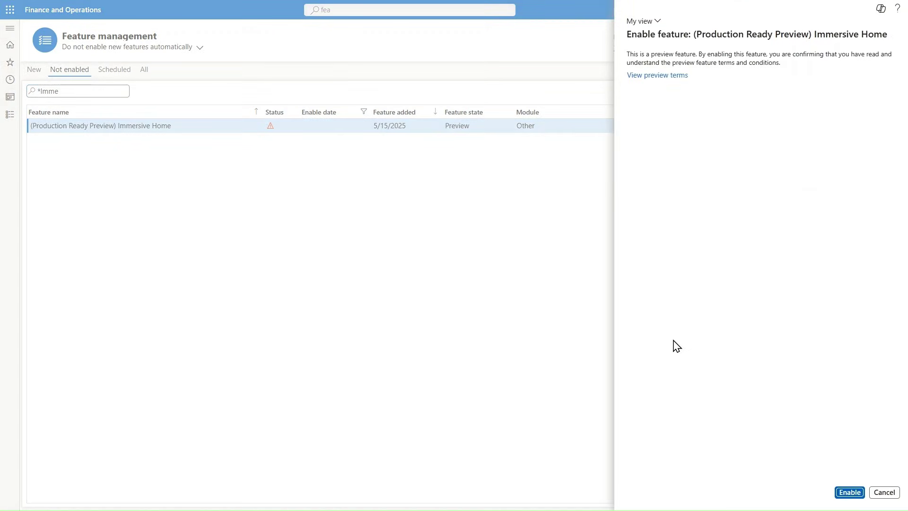
click(850, 494)
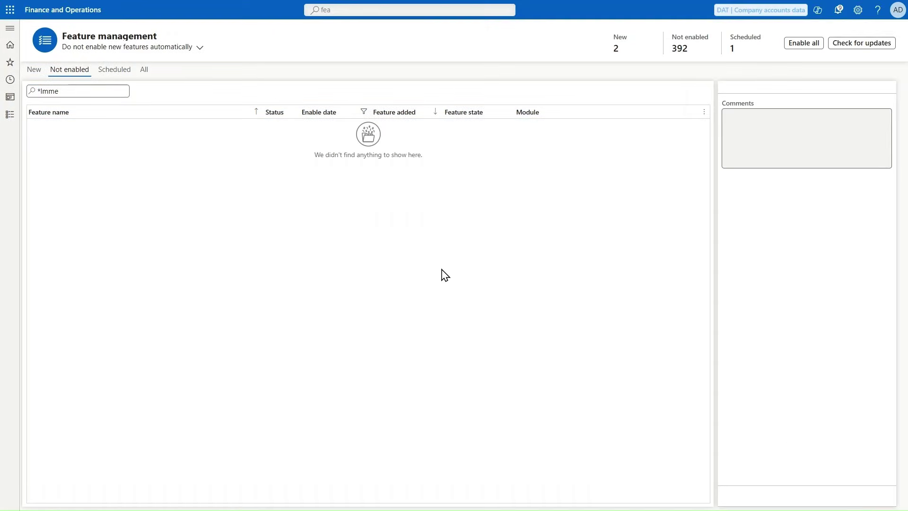
Step: Reload the home page and switch to the immersive home, completing its introduction
click(10, 44)
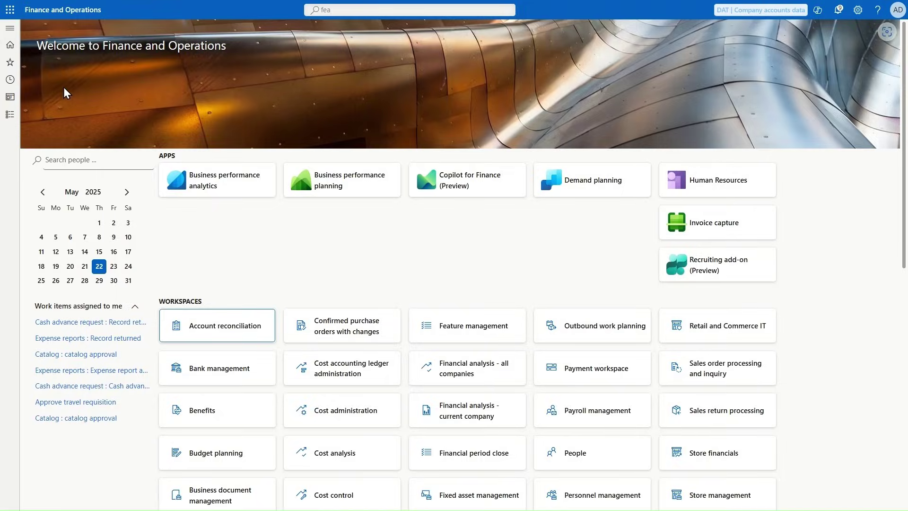
key(F5)
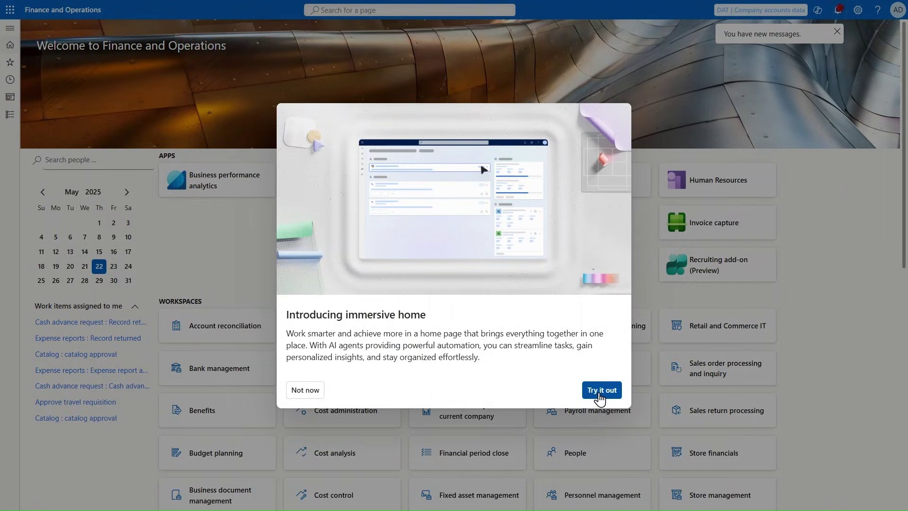
click(600, 394)
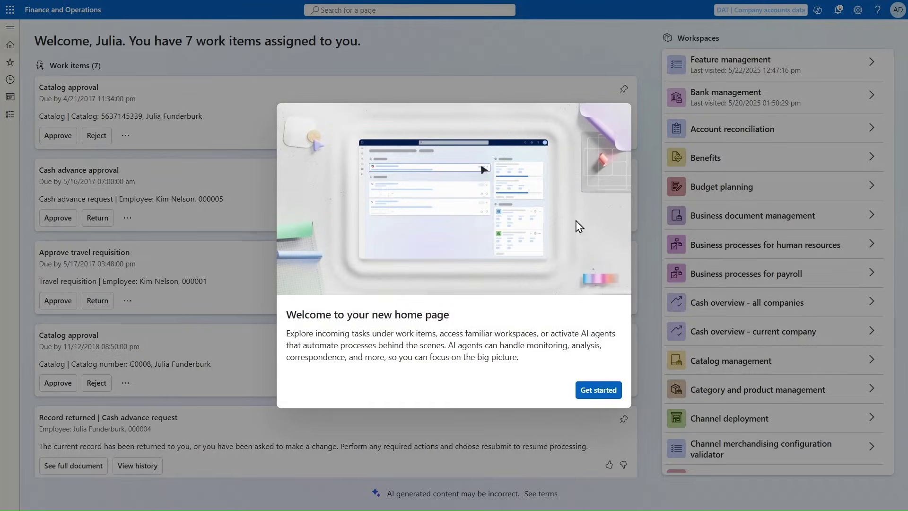
click(598, 391)
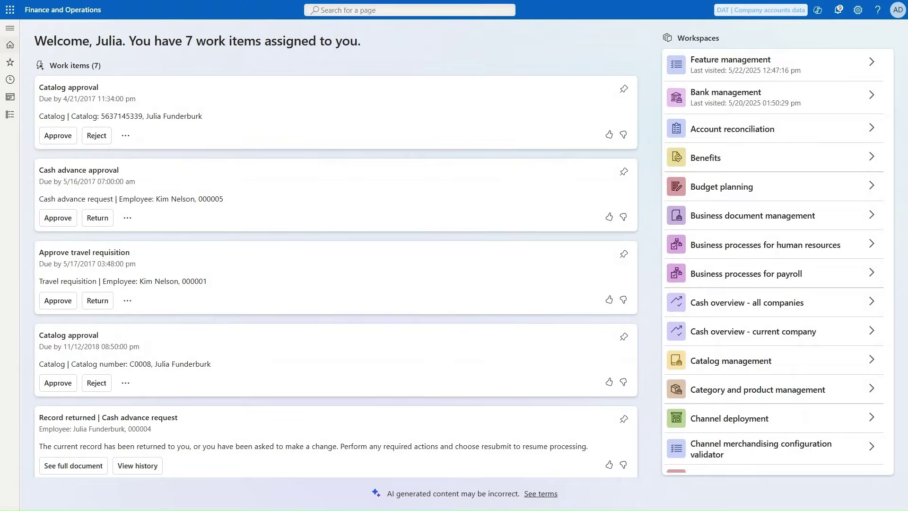
Step: Check the initial page setting in the user option preferences and leave the user options
click(858, 10)
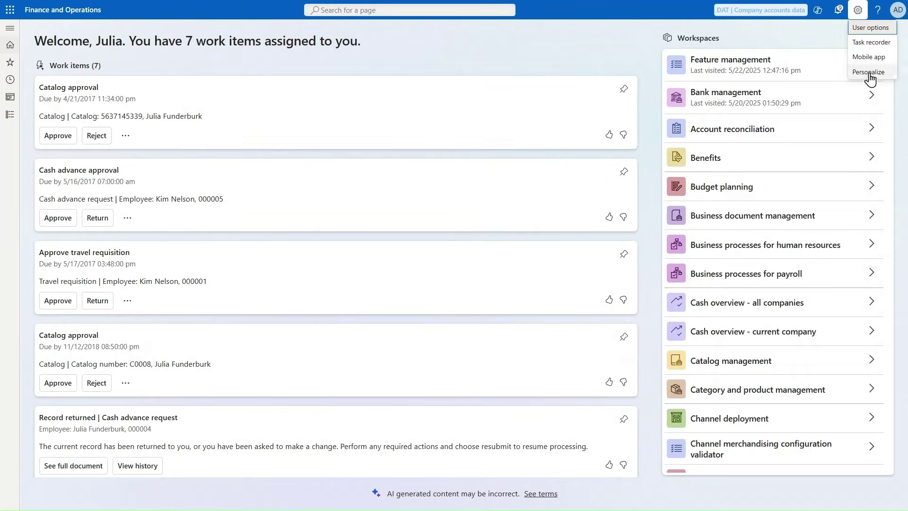
click(871, 29)
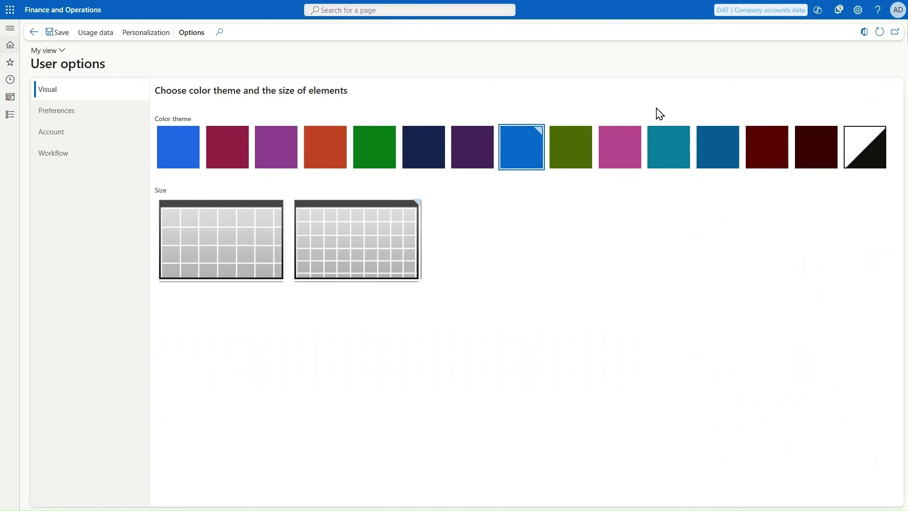
click(105, 115)
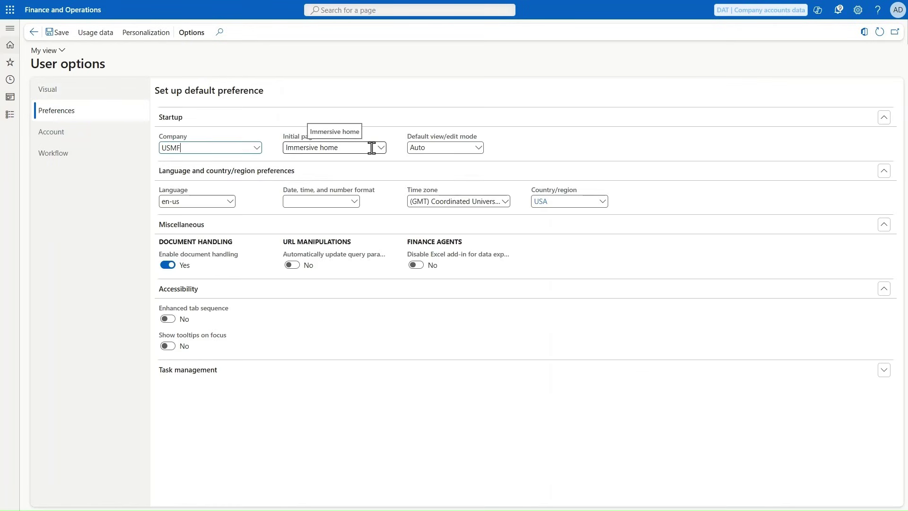
click(34, 33)
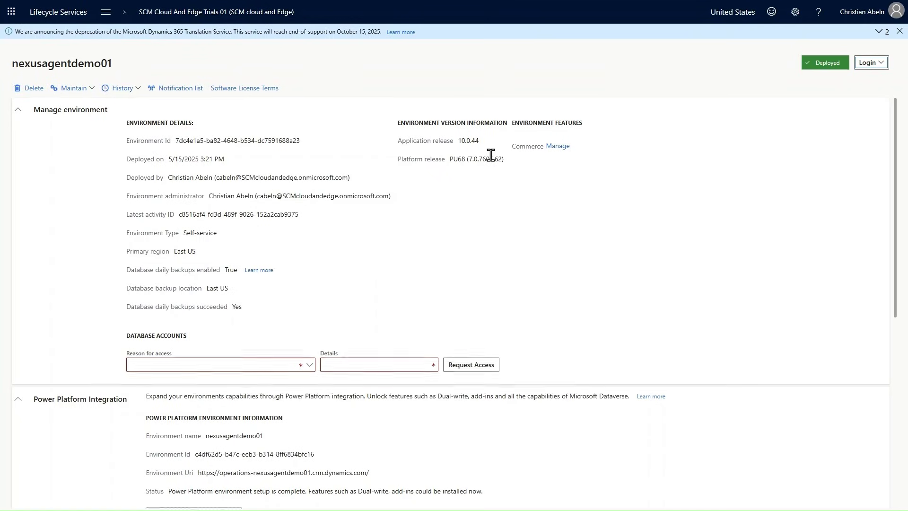
Step: In Lifecycle Services, review the nexusagentdemo01 environment's version, Power Platform integration, add-ins and available updates
scroll(491, 155, down, 2)
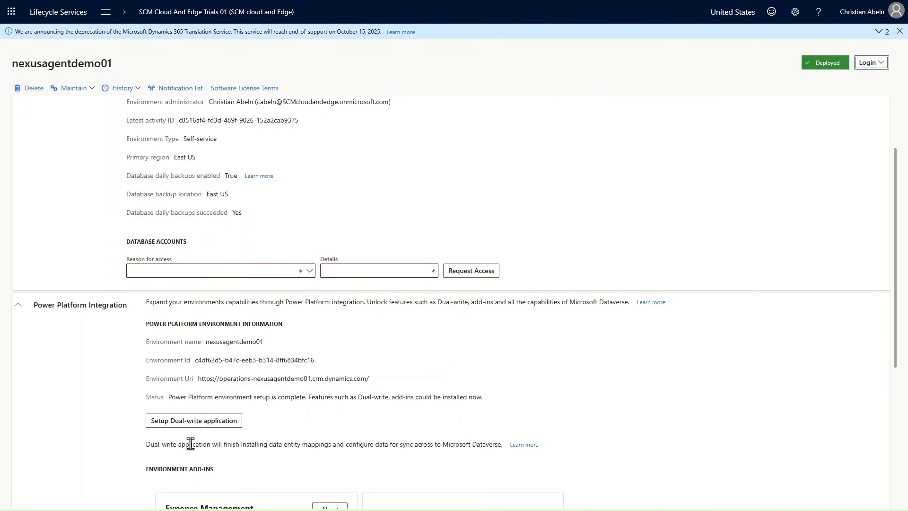
scroll(296, 430, down, 1)
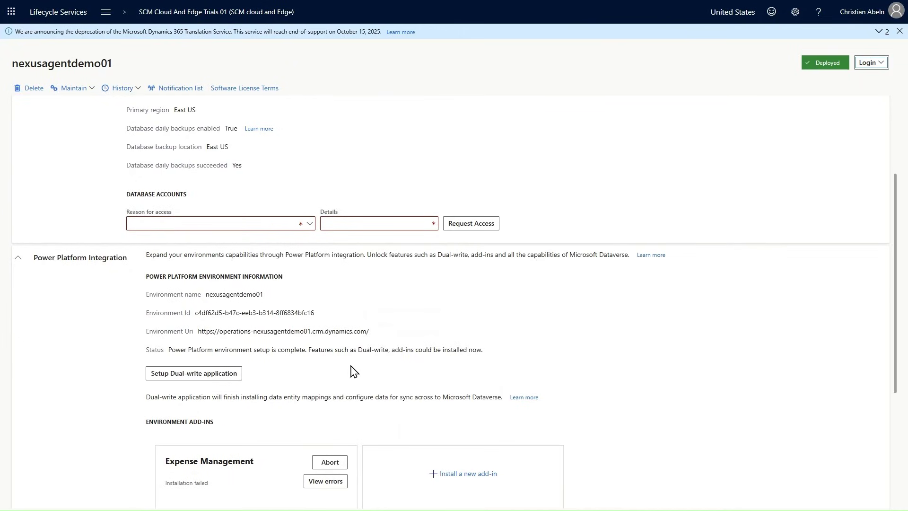
scroll(360, 341, down, 4)
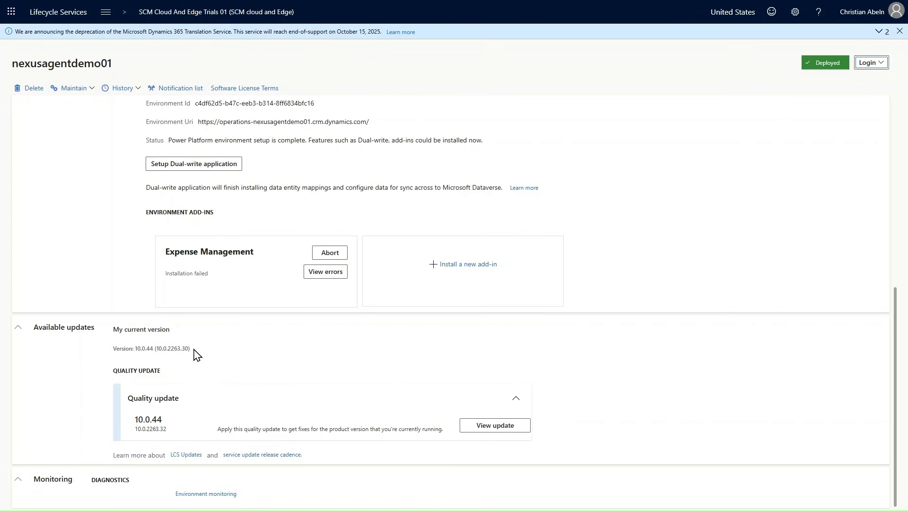
scroll(196, 355, up, 7)
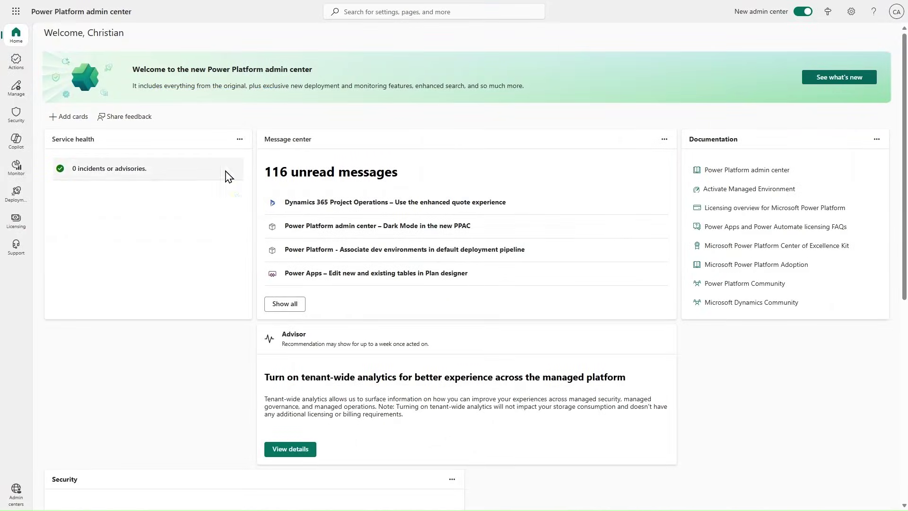
Step: In the Power Platform admin center, open the product Features settings of the nexusagentdemo01 environment to review the Copilot options
click(19, 96)
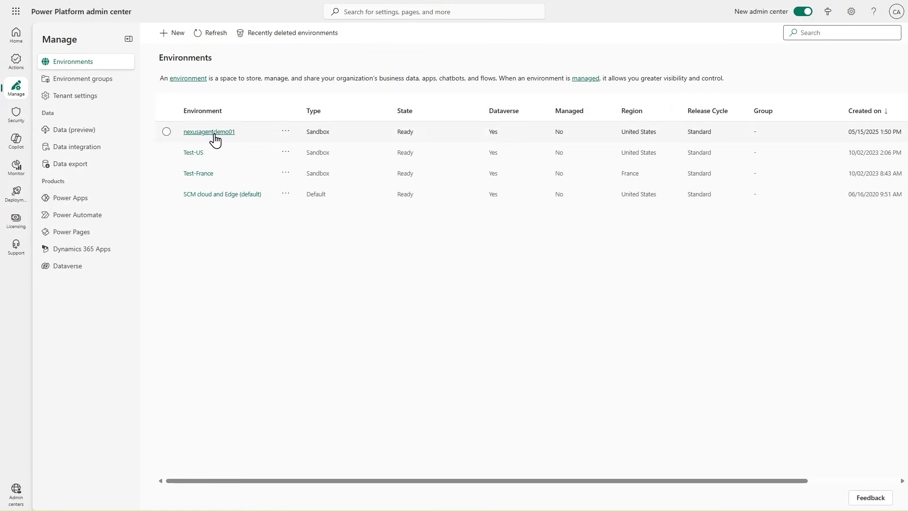
click(214, 133)
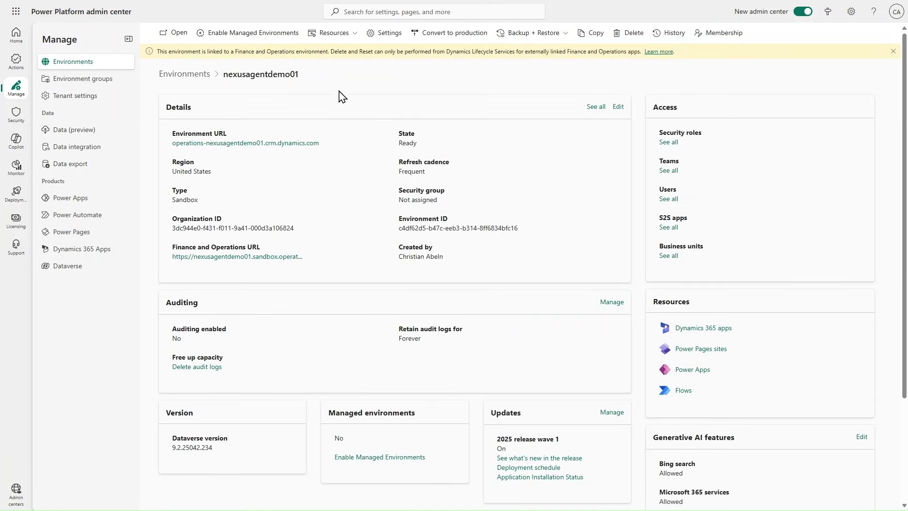
click(378, 34)
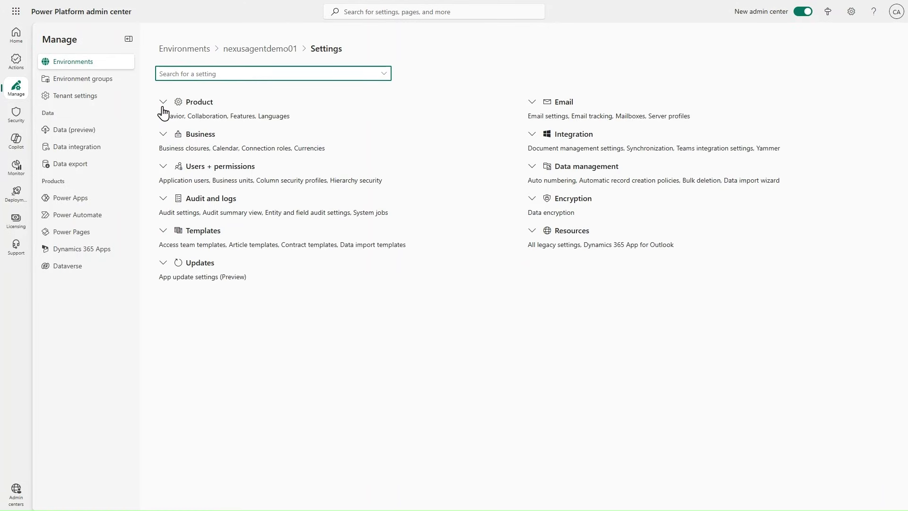
click(164, 102)
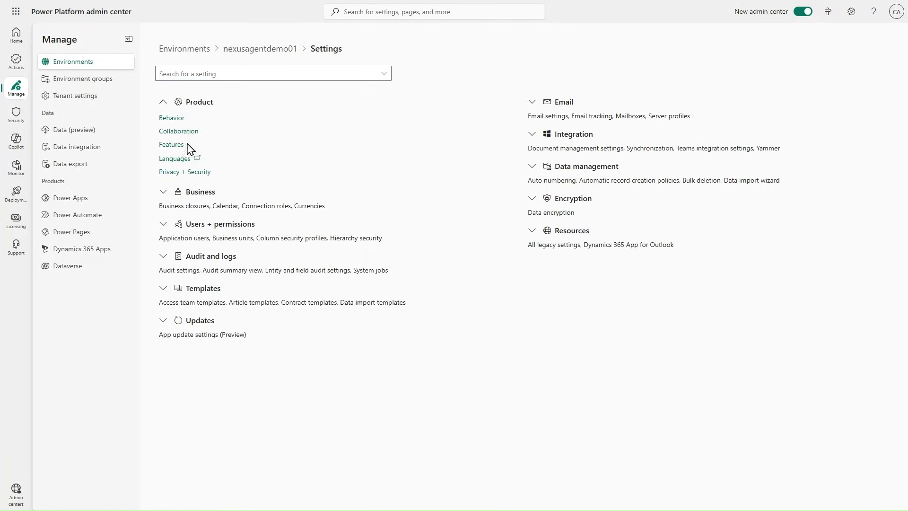
click(172, 145)
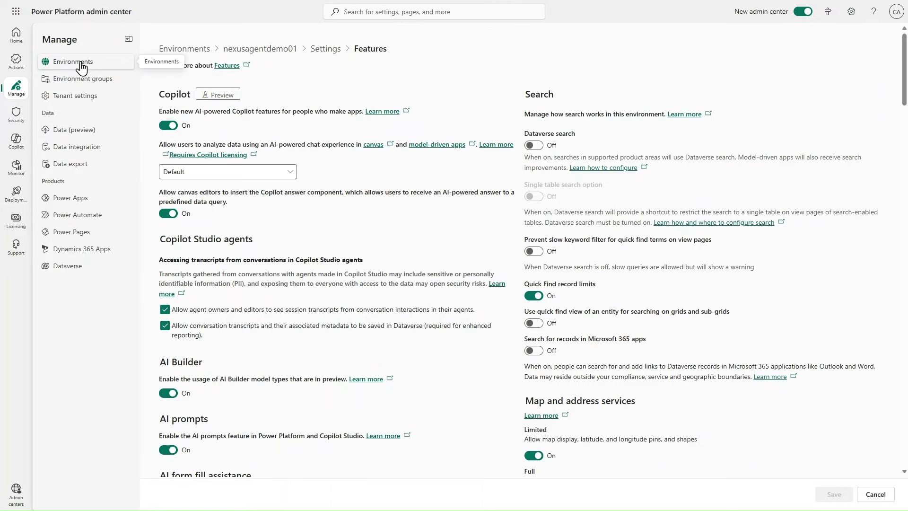
Step: Open the Copilot Studio licensing summary and review its billing plan options and prepaid message capacity
click(21, 40)
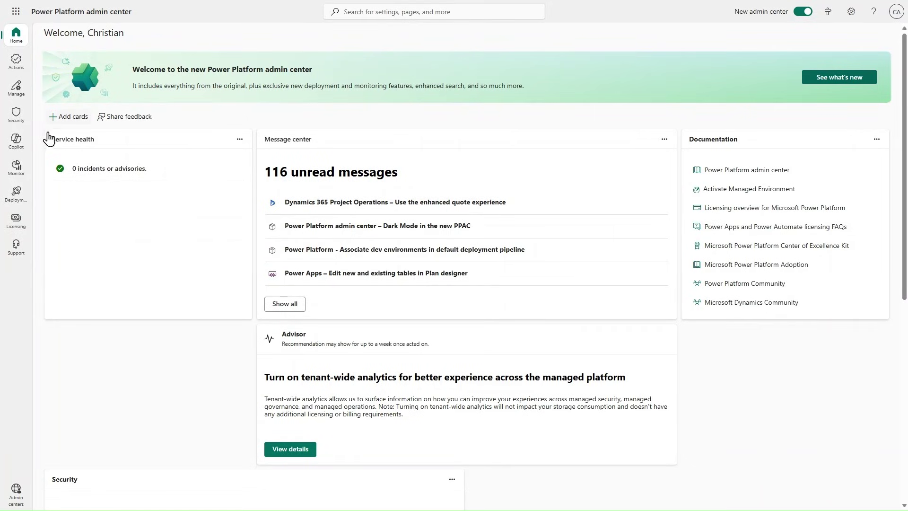
click(16, 231)
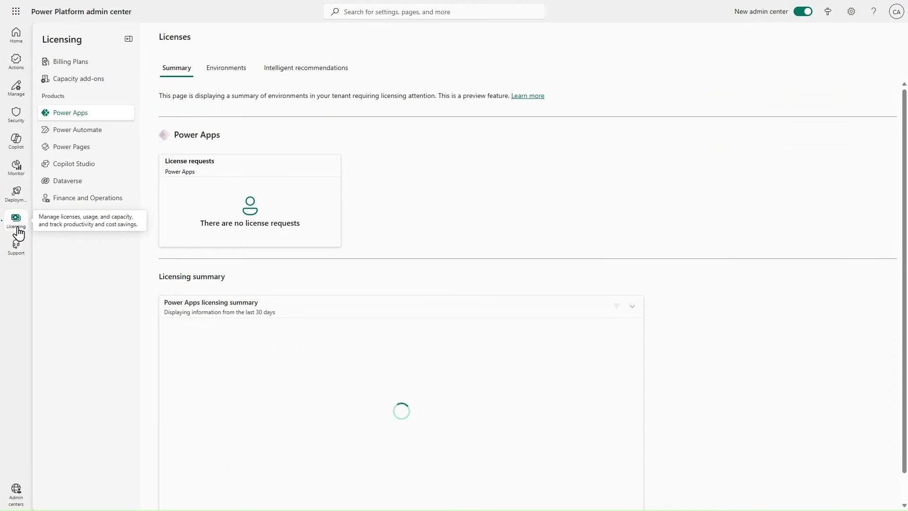
click(78, 166)
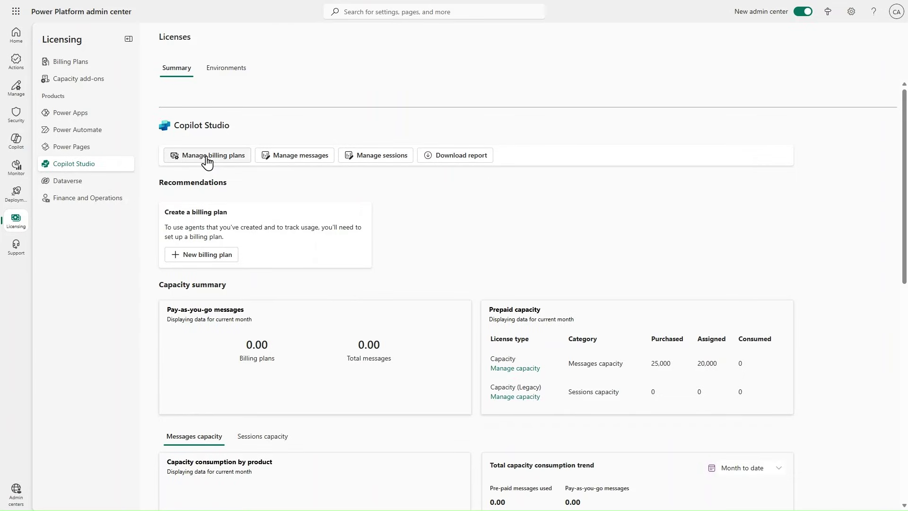
scroll(657, 348, down, 1)
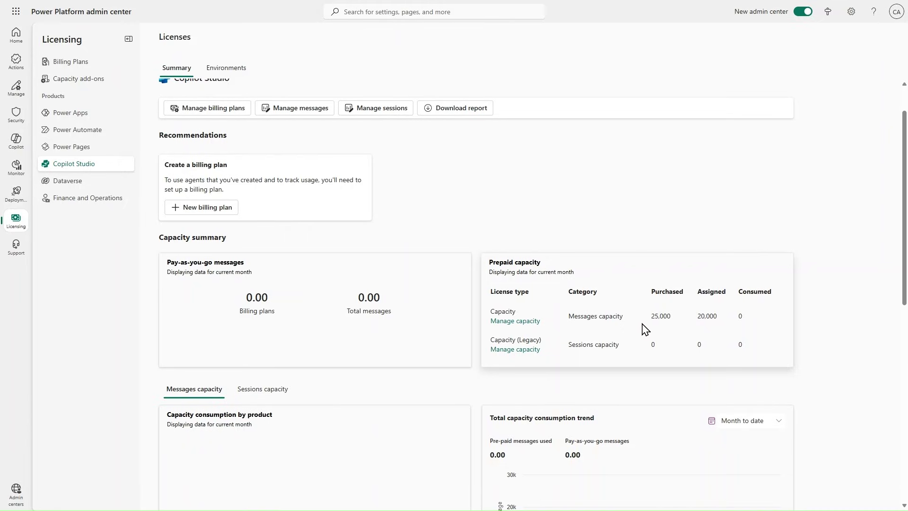
scroll(640, 325, down, 1)
scroll(639, 323, up, 2)
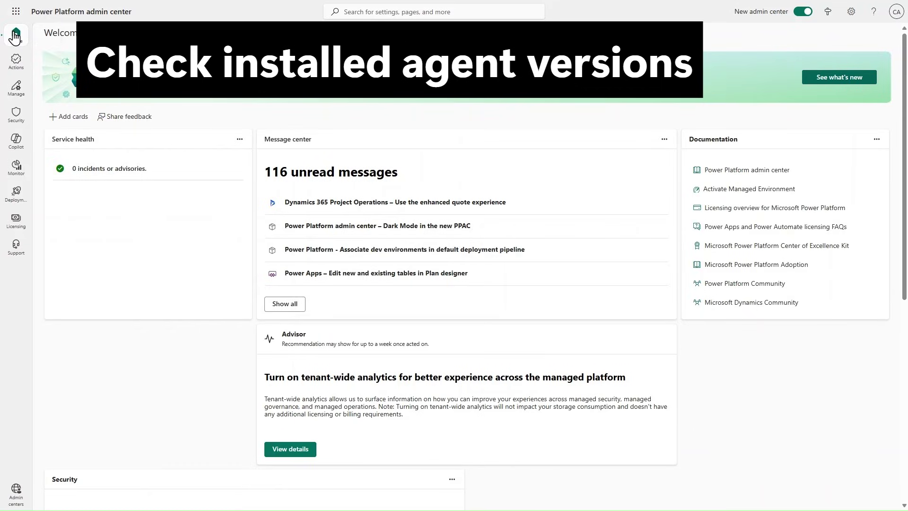
Step: Check the installed package version of Copilot in Microsoft Dynamics 365 Supply Chain Management among the nexusagentdemo01 environment's Dynamics 365 apps
click(17, 90)
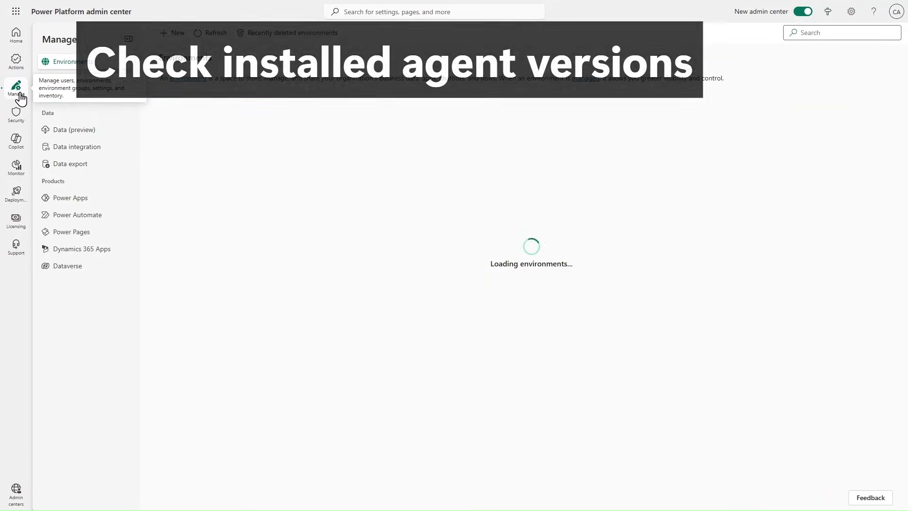
click(205, 132)
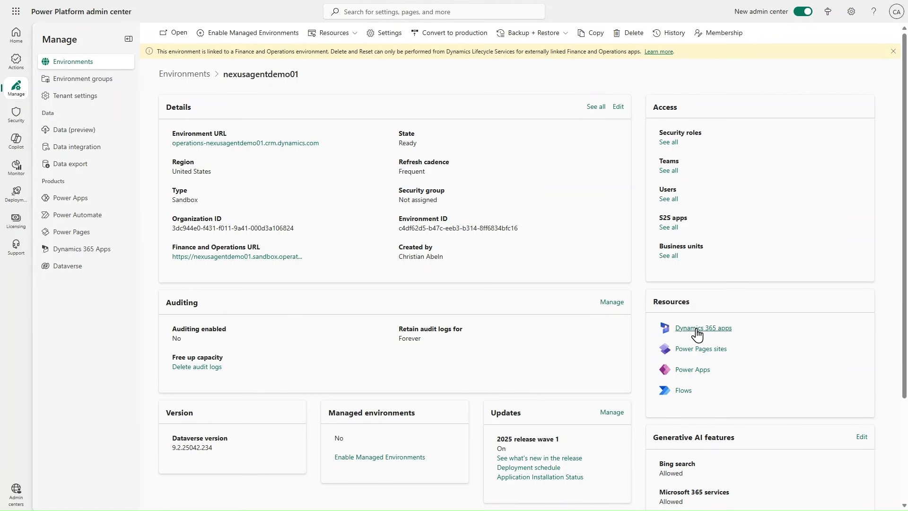
click(697, 330)
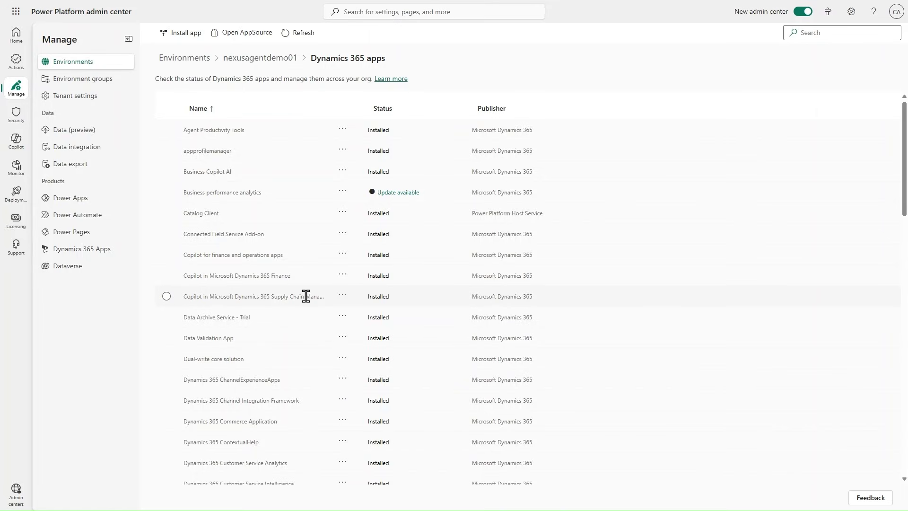
click(343, 296)
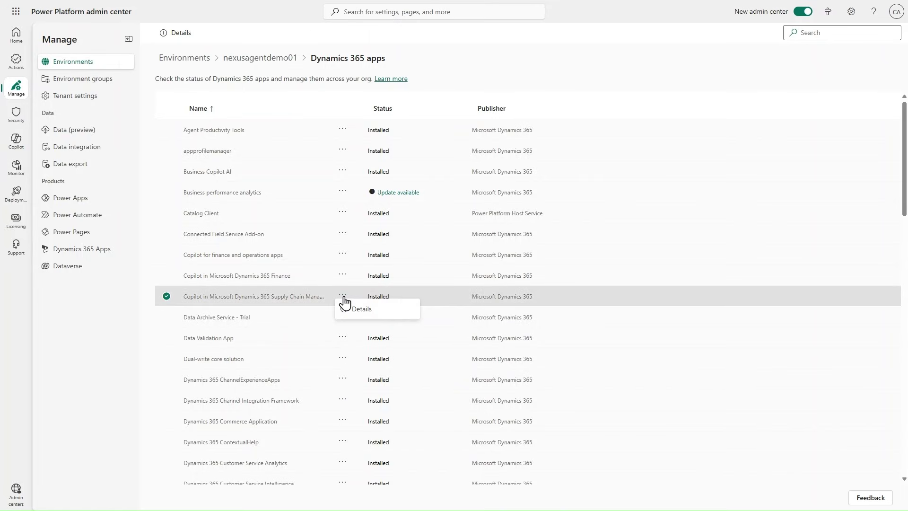
click(361, 309)
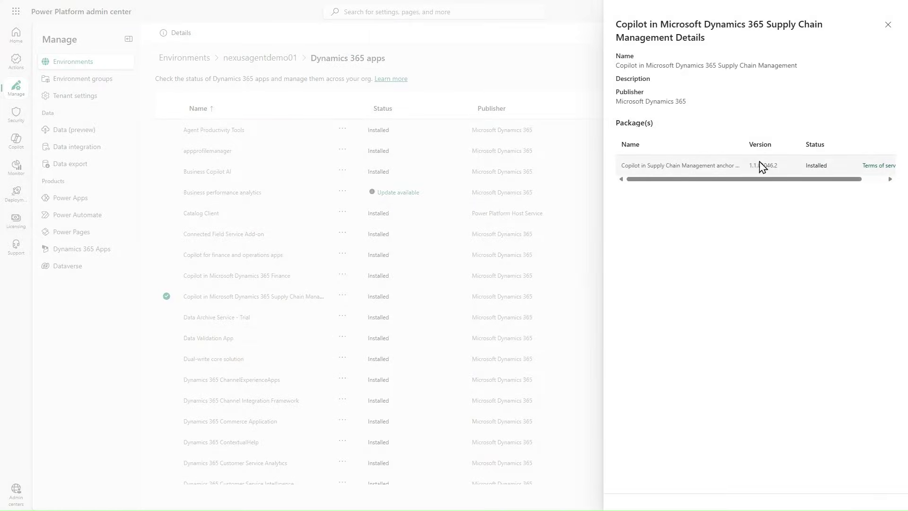
drag(752, 166, 814, 143)
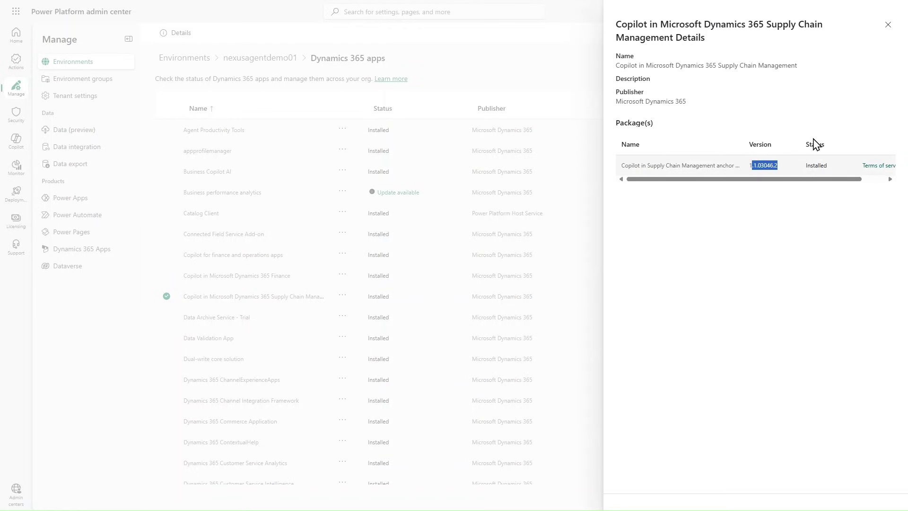
click(888, 25)
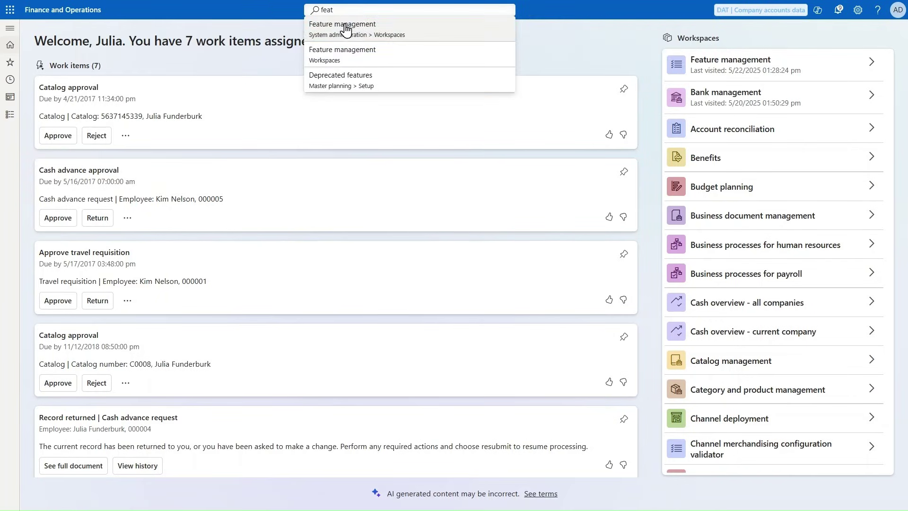
Step: In Finance and Operations, open Feature management and filter the not-enabled features by the name "*agent"
click(346, 34)
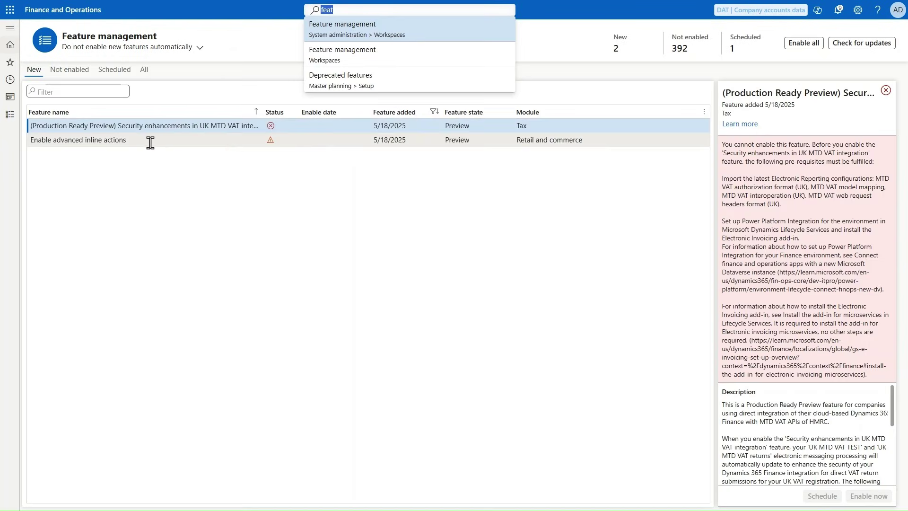
click(69, 72)
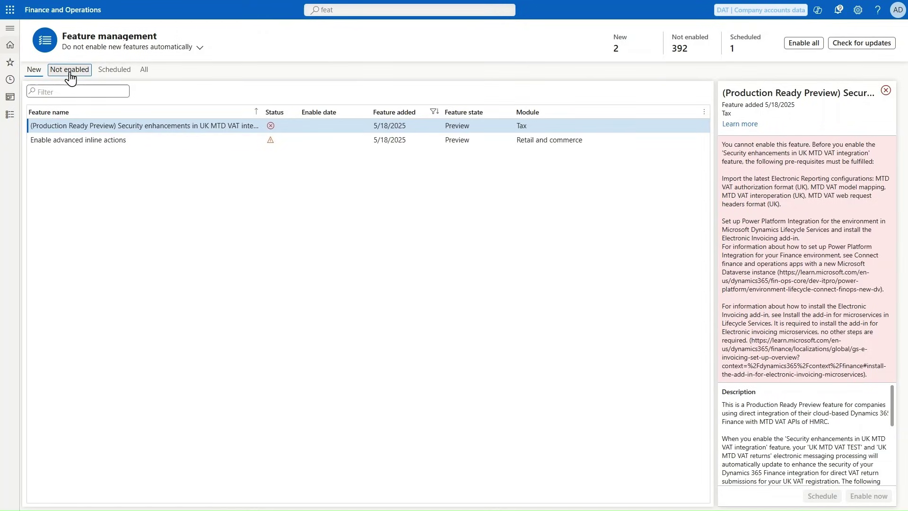
click(70, 75)
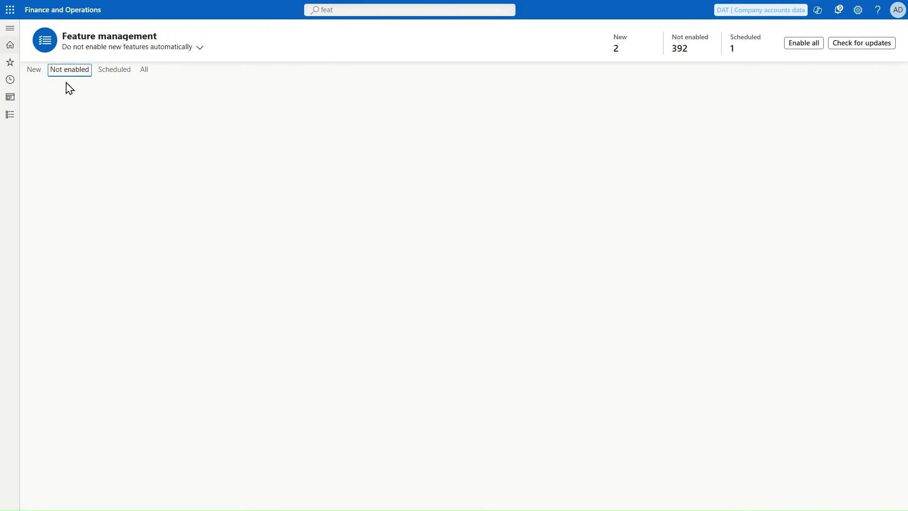
click(59, 93)
text(*agwnt)
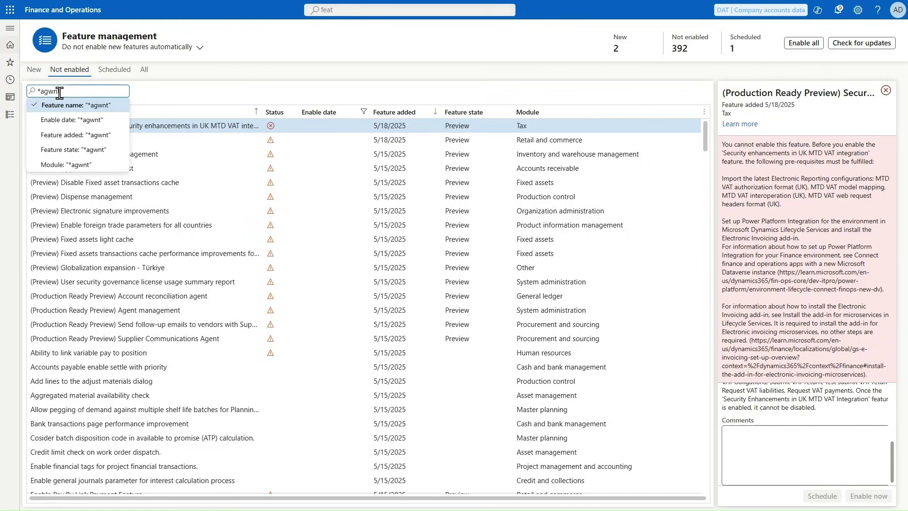
key(BackSpace)
key(BackSpace)
key(BackSpace)
text(ent)
key(Return)
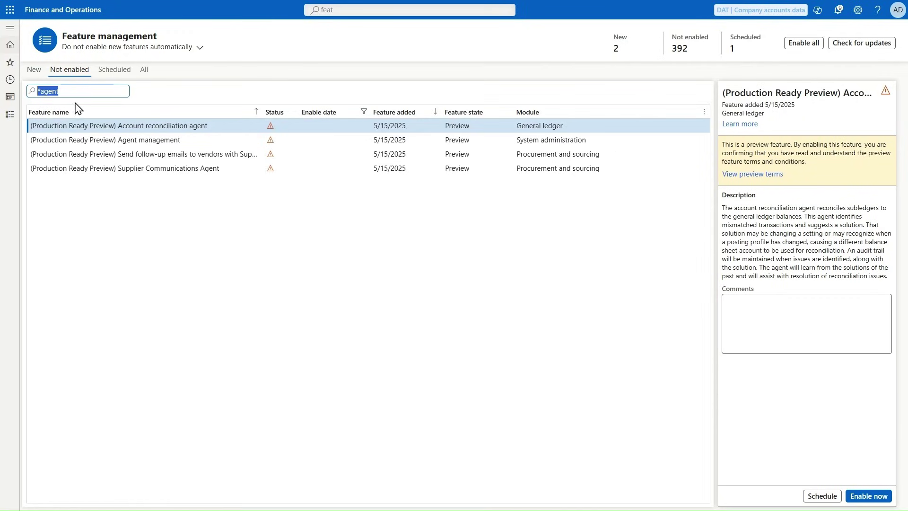
Step: Enable the Agent management and Supplier Communications Agent production ready preview features
click(114, 139)
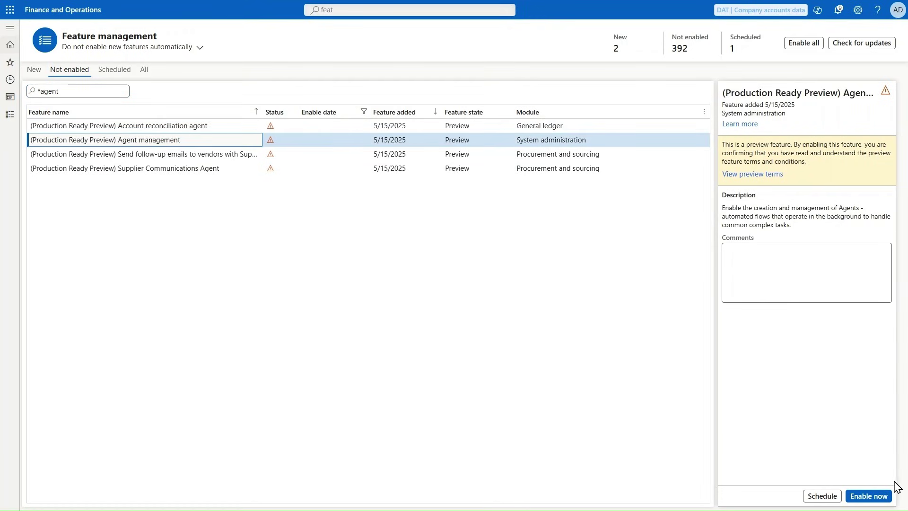
click(869, 496)
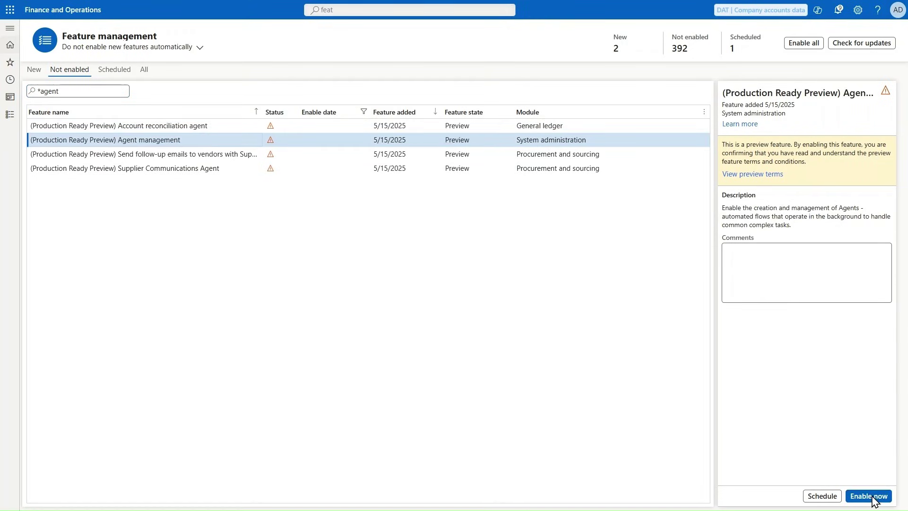
click(850, 492)
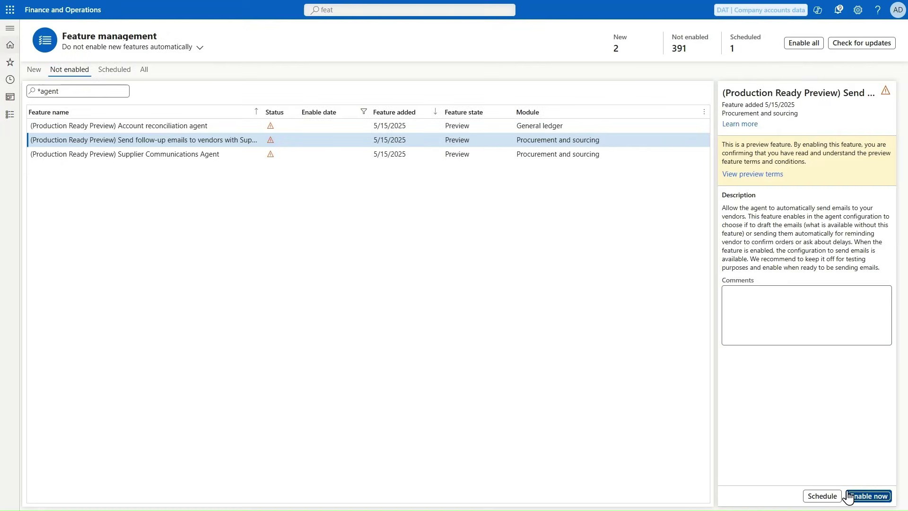
click(170, 154)
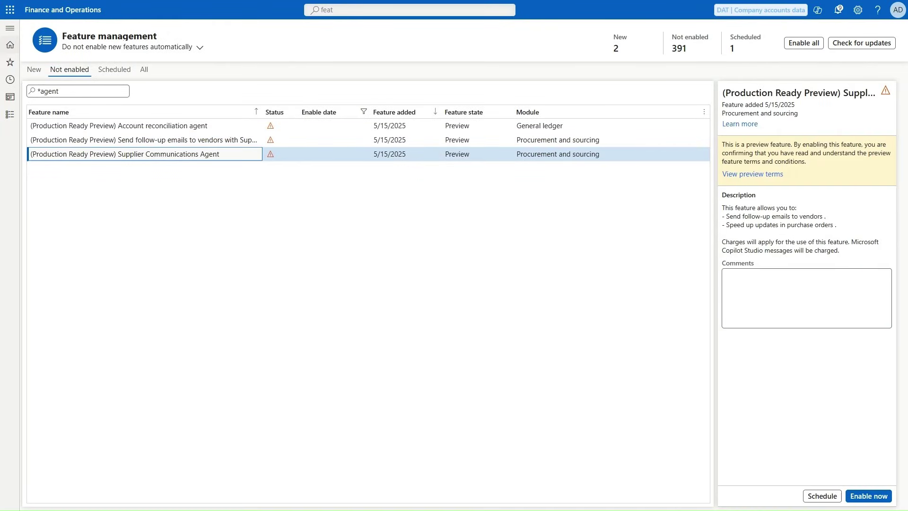
click(867, 496)
click(856, 497)
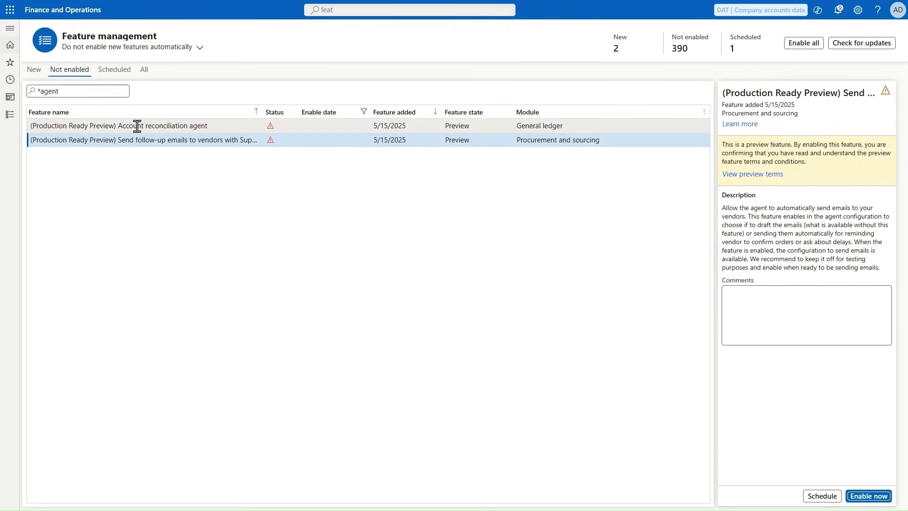
Step: Enable the Account reconciliation agent and the send follow-up emails to vendors preview features, and return to the home page
click(137, 125)
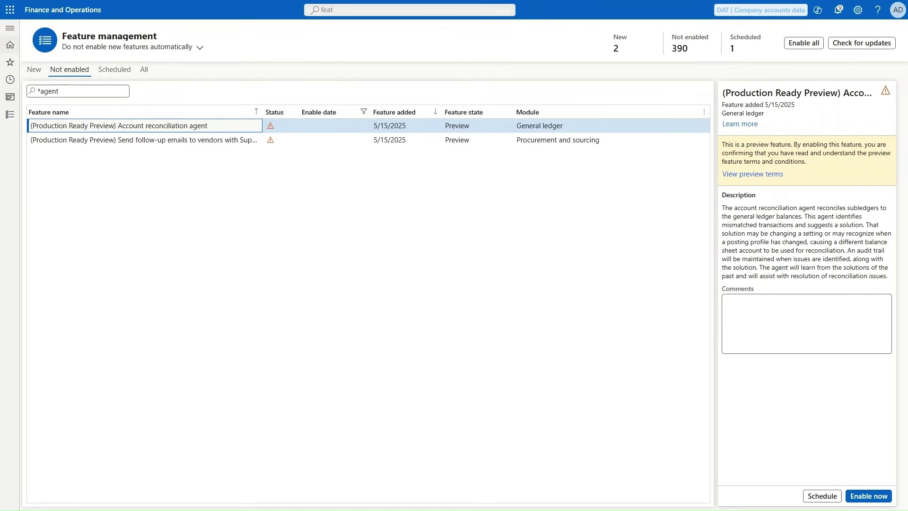
click(869, 495)
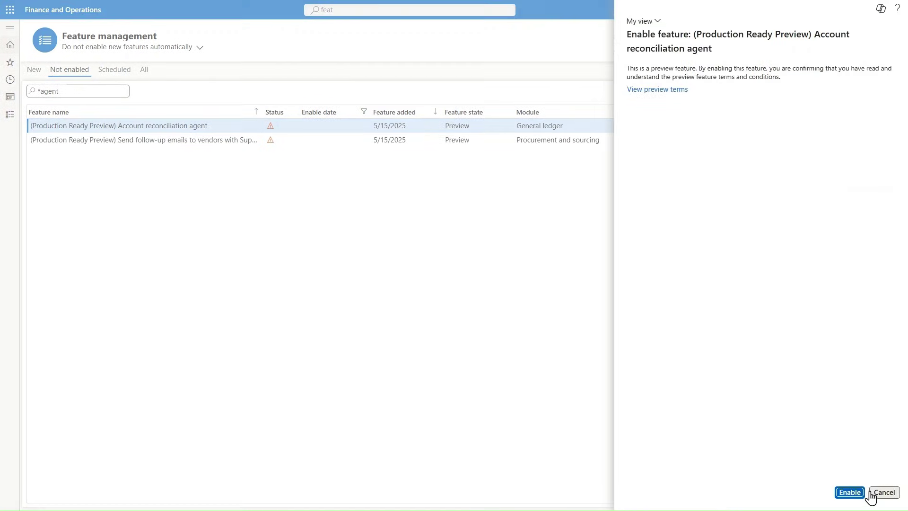
click(850, 492)
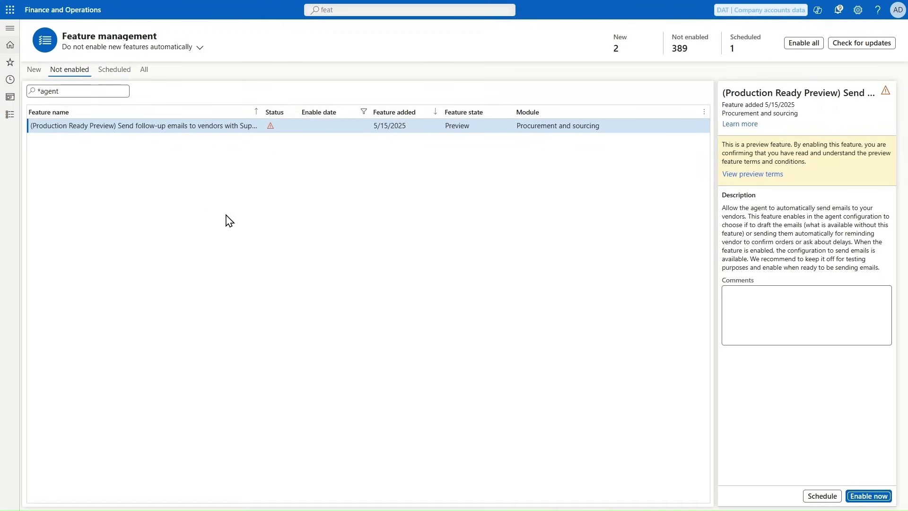
click(174, 126)
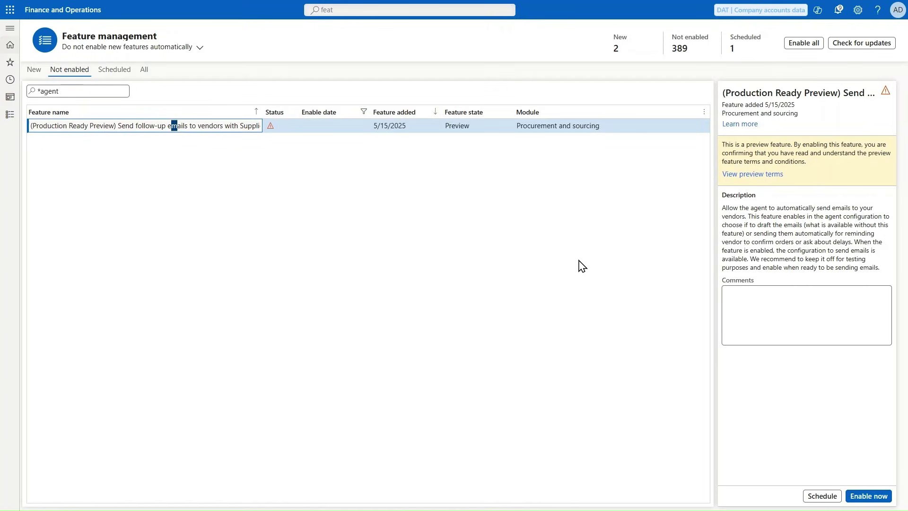
click(856, 496)
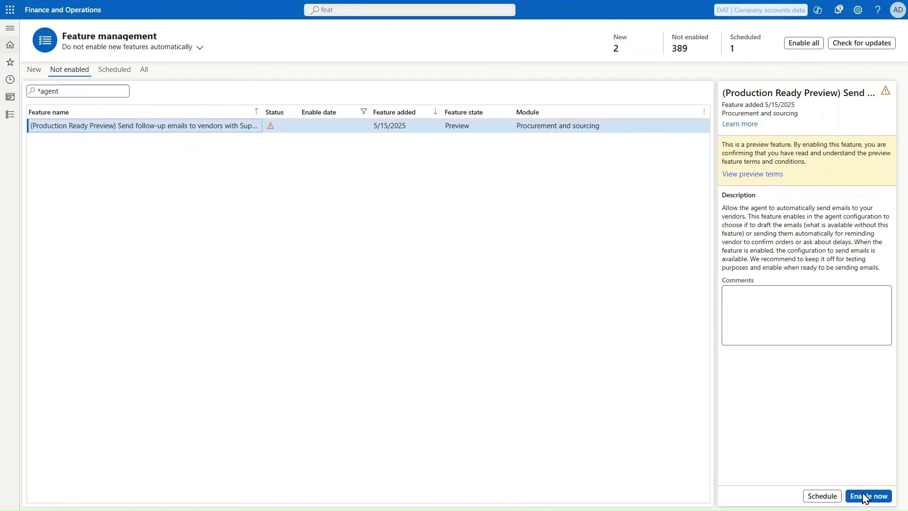
click(850, 493)
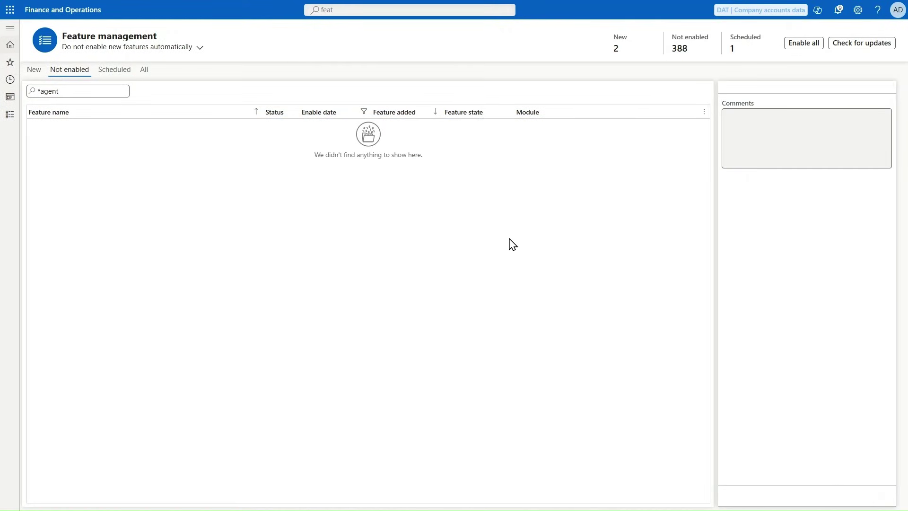
click(14, 50)
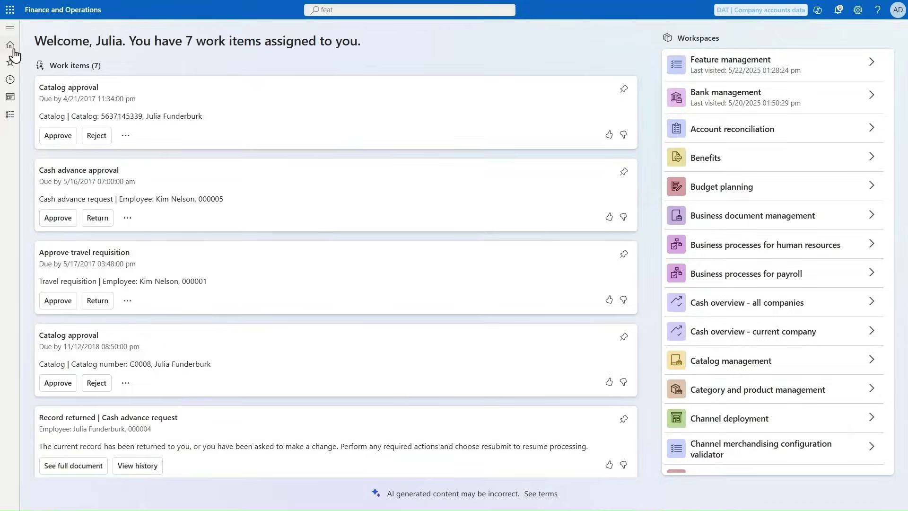
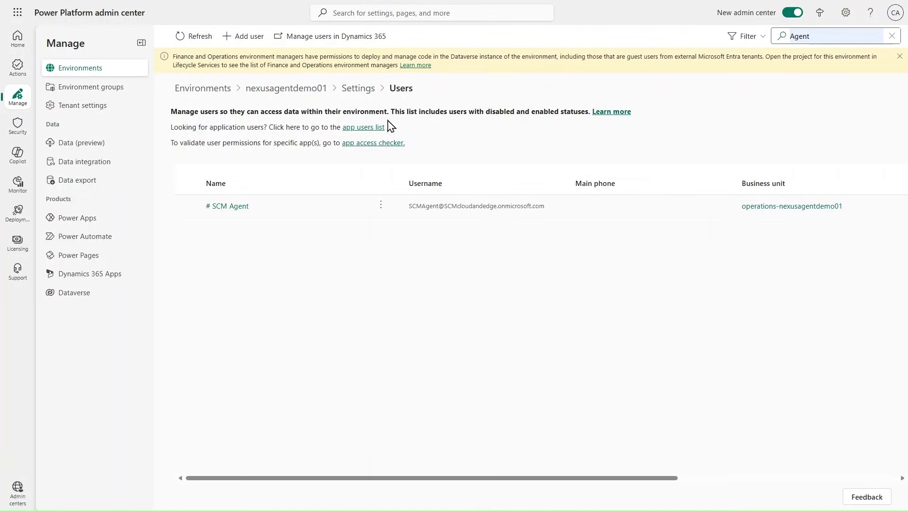
Step: In the Power Platform admin center, view the add-user form without adding anyone and review the SCM Agent user's security roles
click(243, 36)
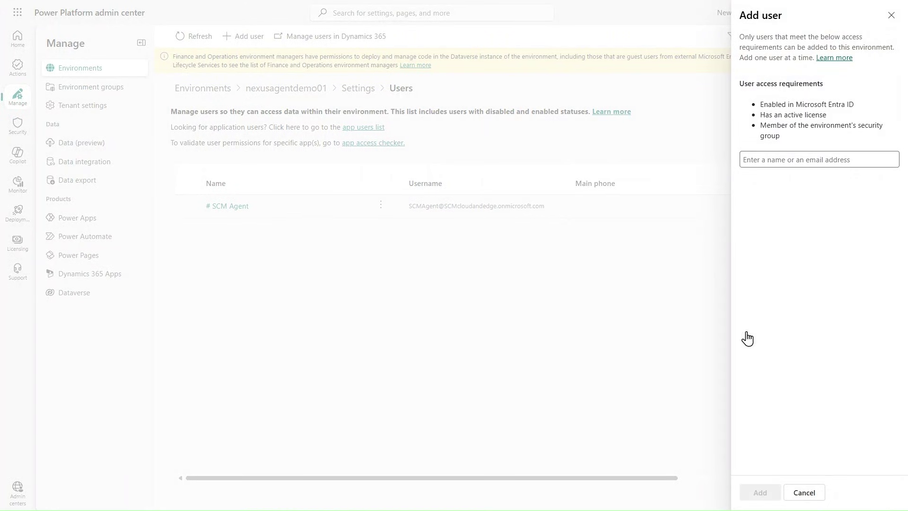
click(806, 493)
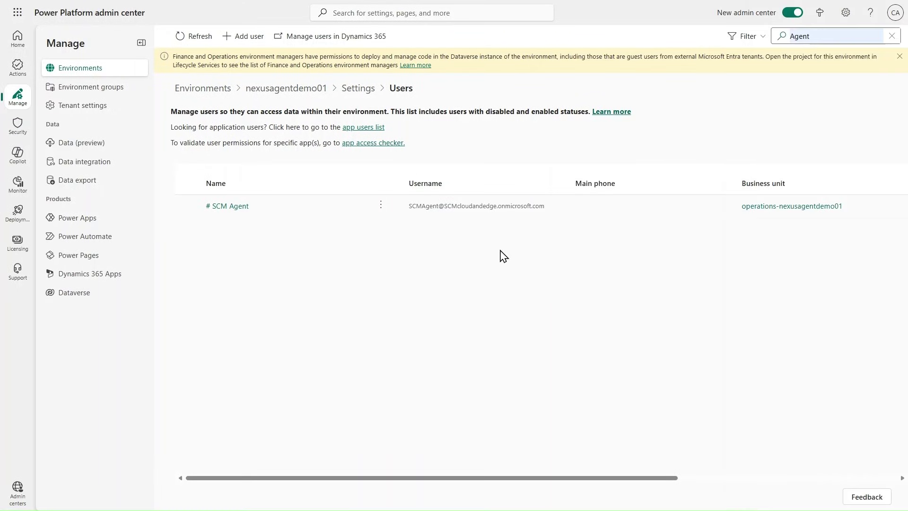
click(381, 209)
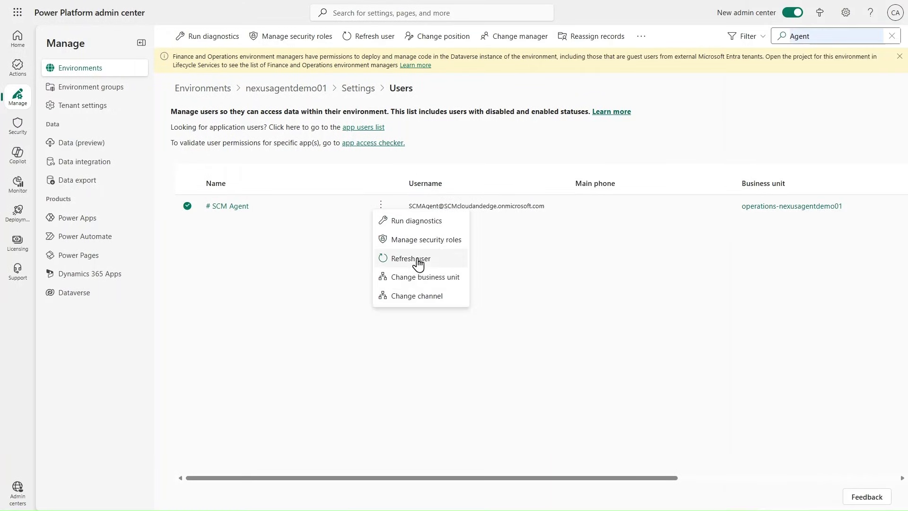
click(426, 239)
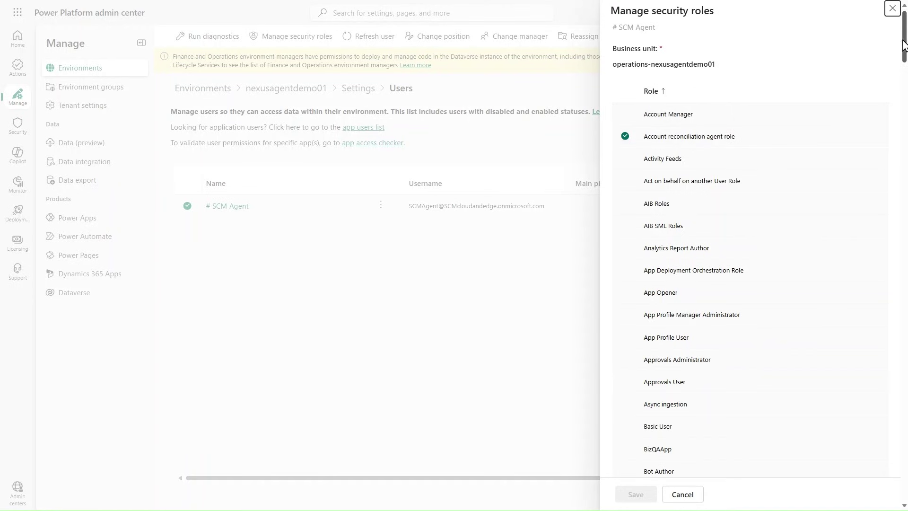
drag(905, 48, 897, 447)
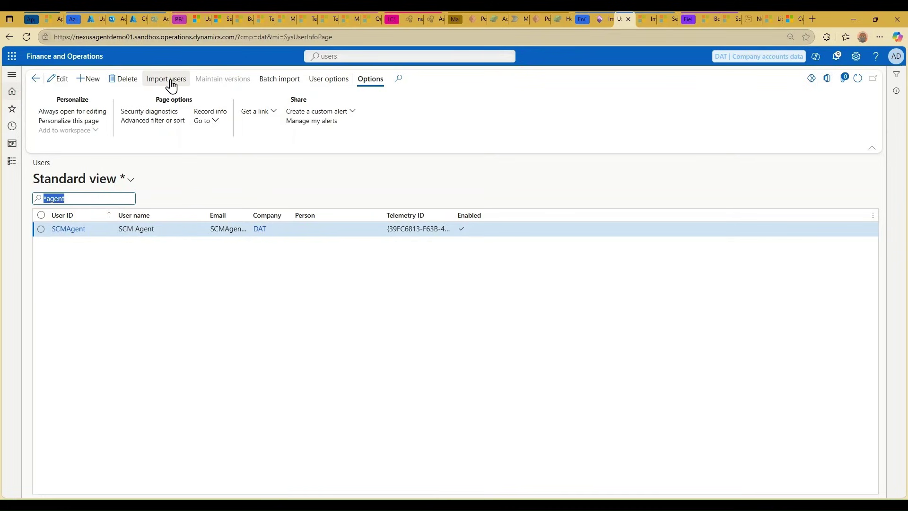
Step: In Finance and Operations, open the SCMAgent user's details and examine the agent roles assigned to it
click(67, 232)
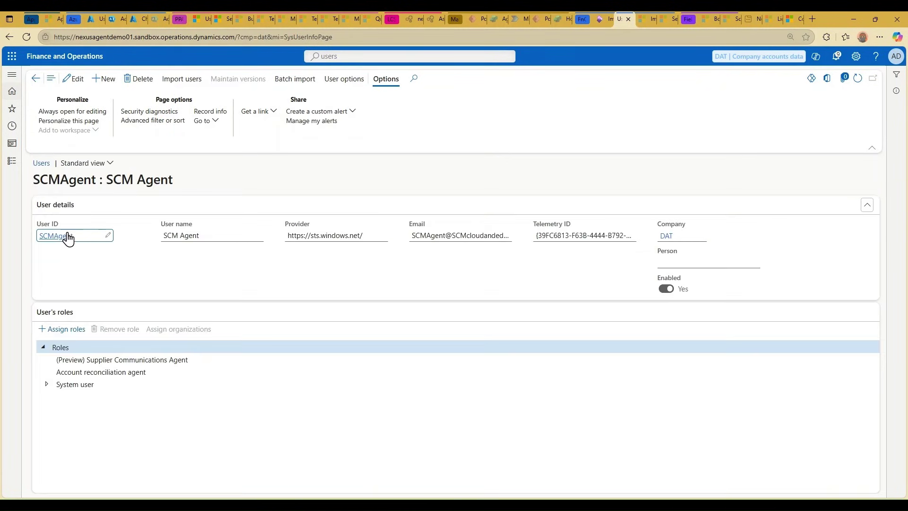
click(157, 360)
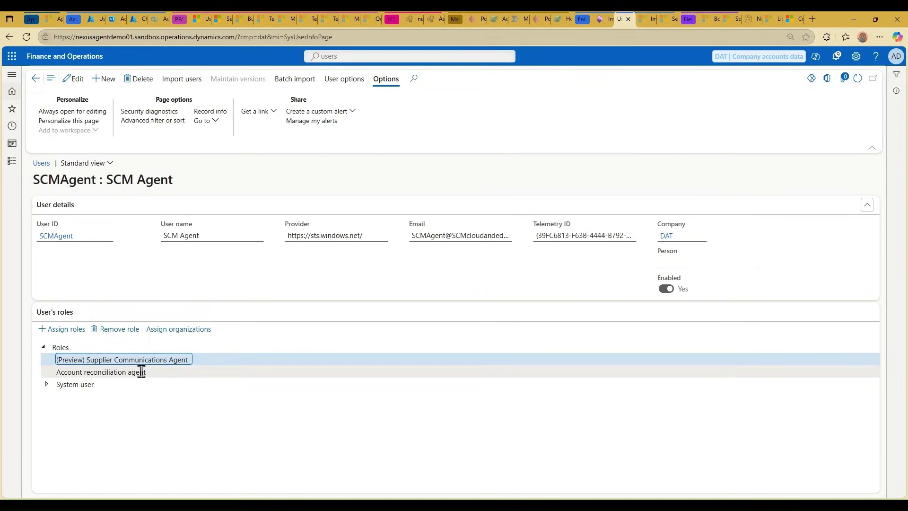
click(141, 372)
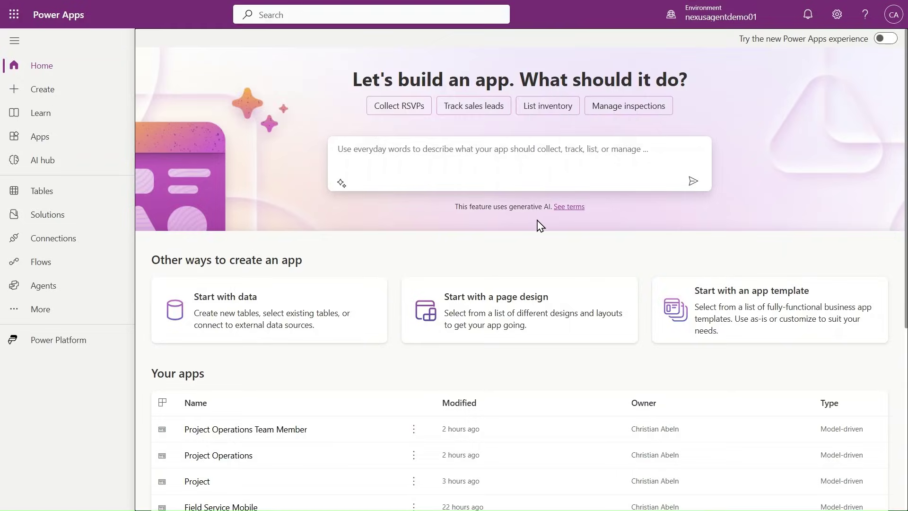
Step: In Power Apps, check the selected environment and open the connections of nexusagentdemo01 for review
mouse_move(705, 21)
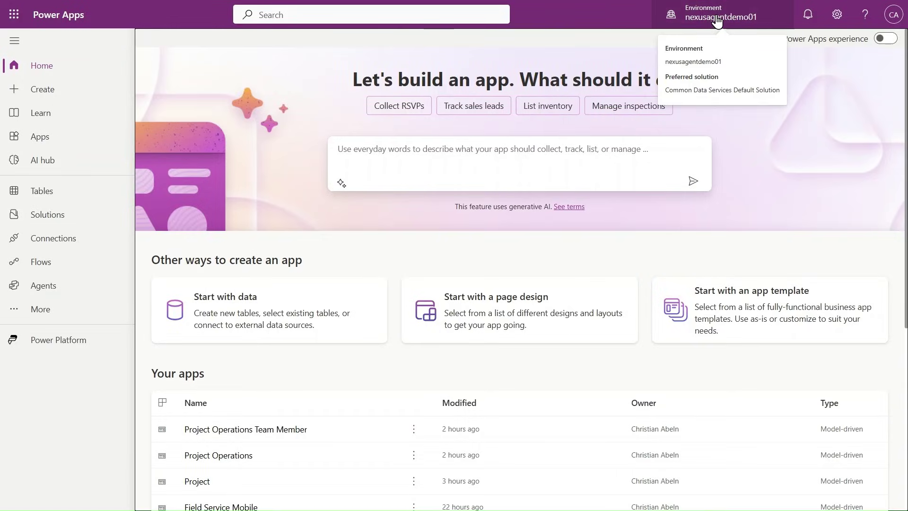
click(54, 240)
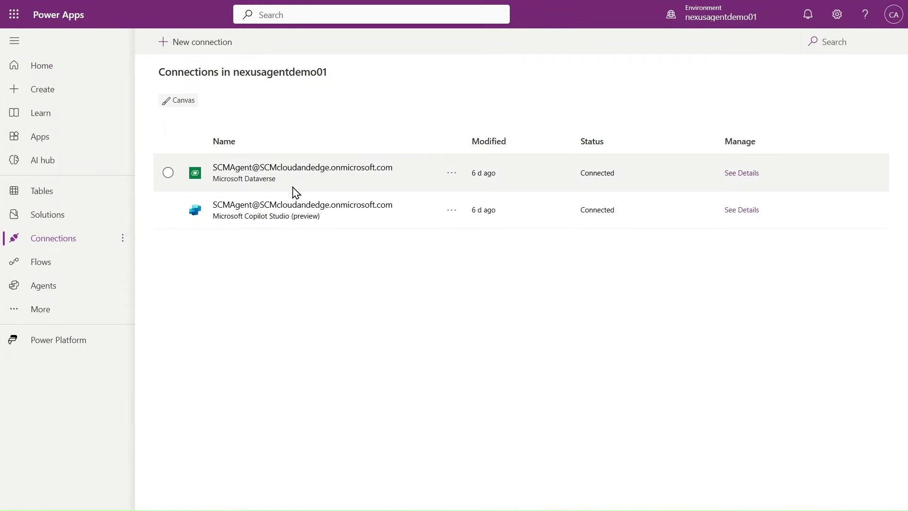
Step: Create a new connection in nexusagentdemo01 using the green Microsoft Dataverse connector
click(198, 49)
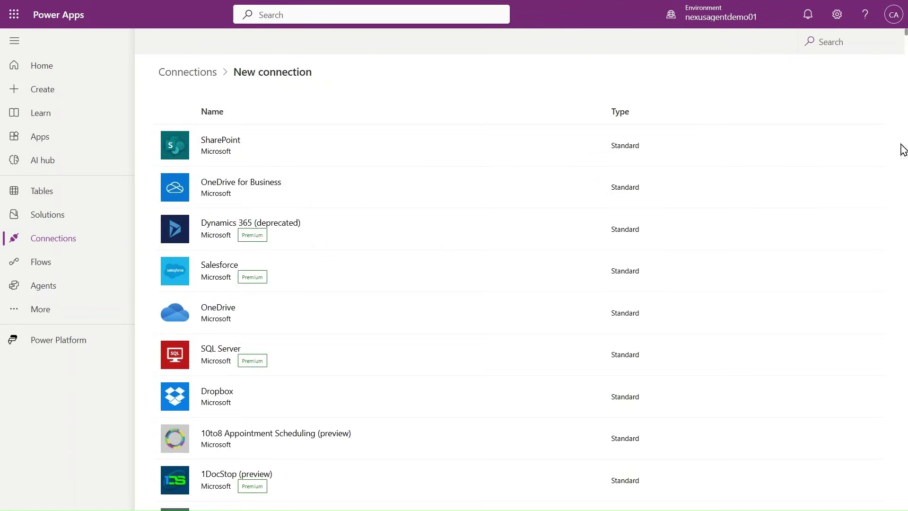
click(823, 42)
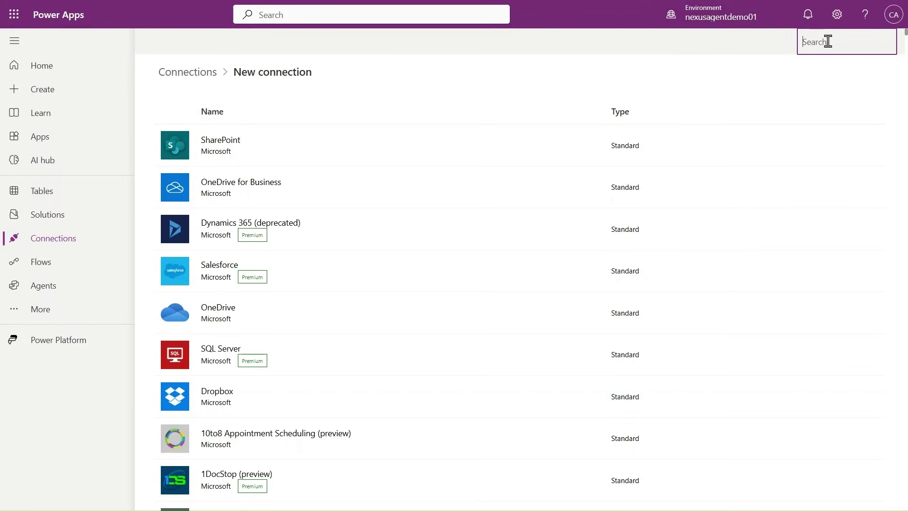
text(Datavers)
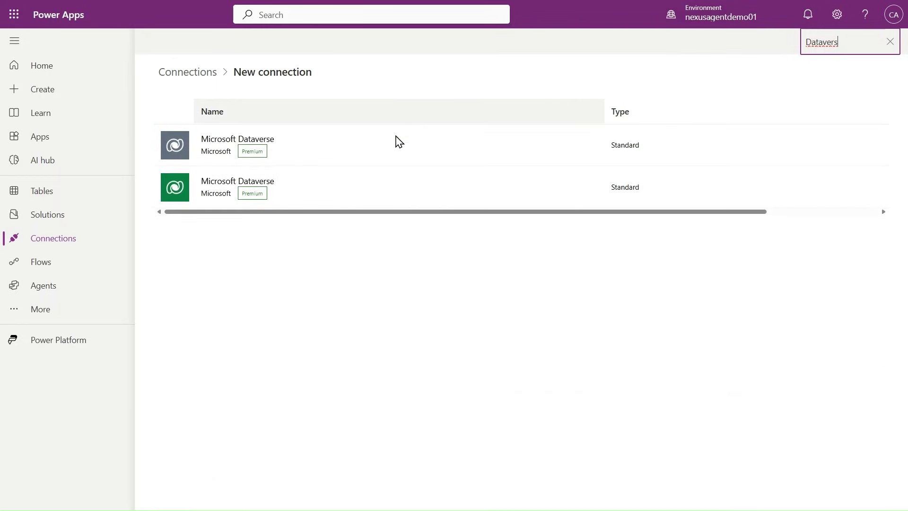
click(300, 198)
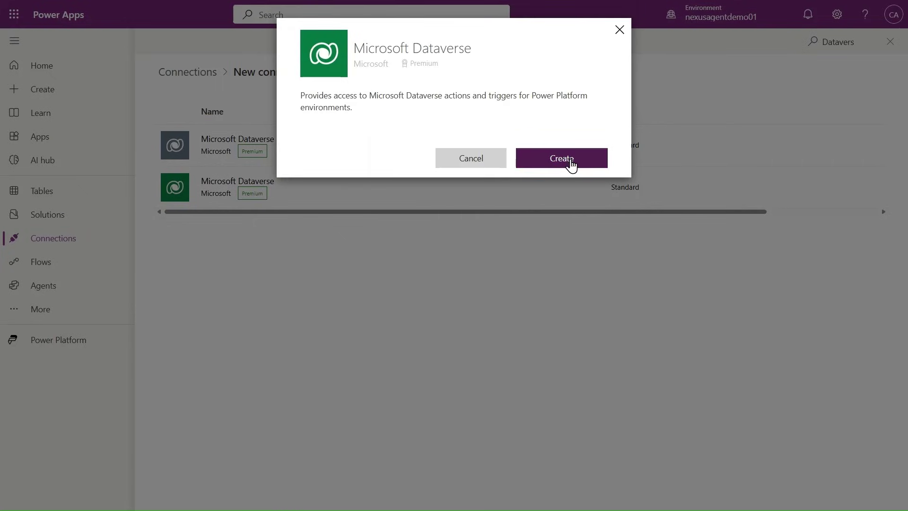
click(571, 164)
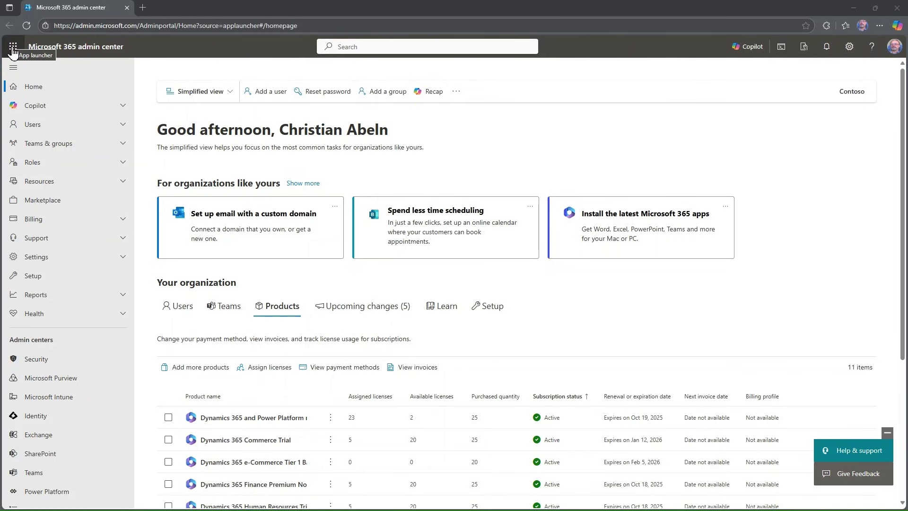
Step: From the Microsoft 365 admin center, open the "(Production ready preview) Setup Supplier Communications Agent" app for D365AgentTest1
click(13, 51)
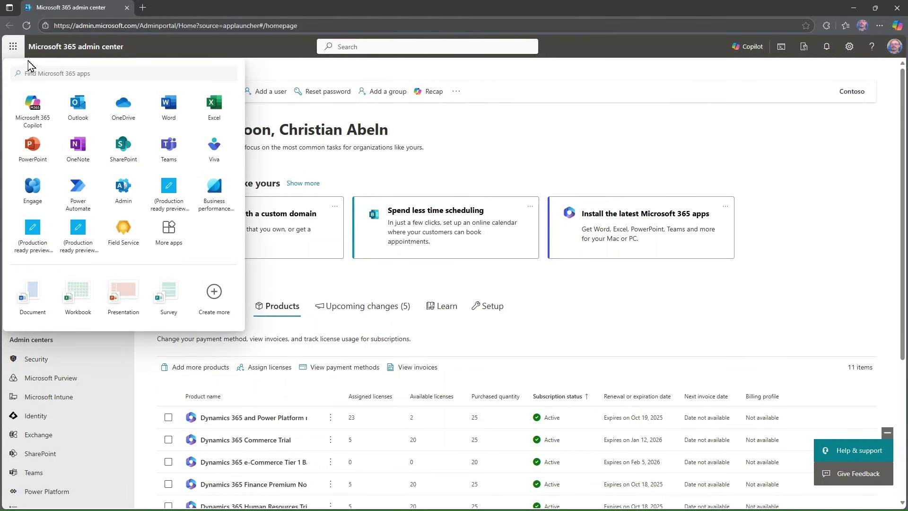
click(57, 73)
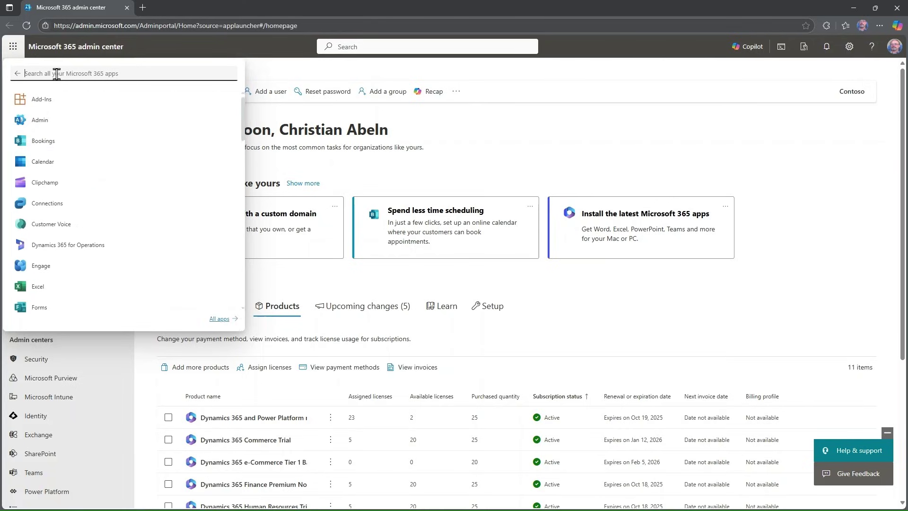
scroll(59, 145, down, 10)
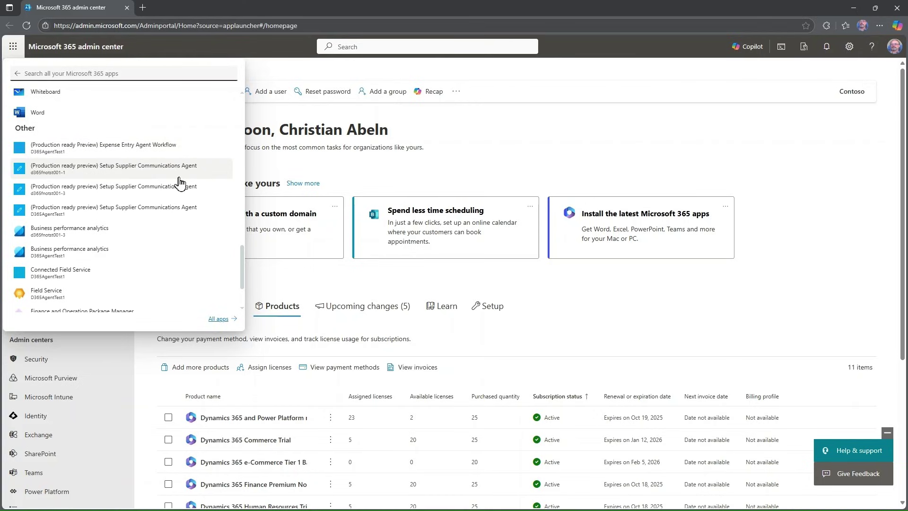
click(59, 220)
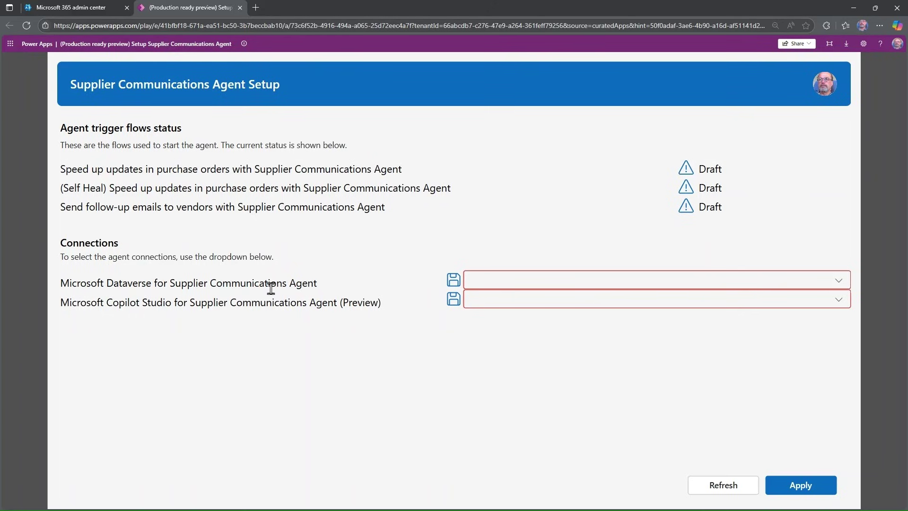
Step: Assign the supplier agent account to both the Microsoft Dataverse and Microsoft Copilot Studio connections and apply the setup
click(523, 281)
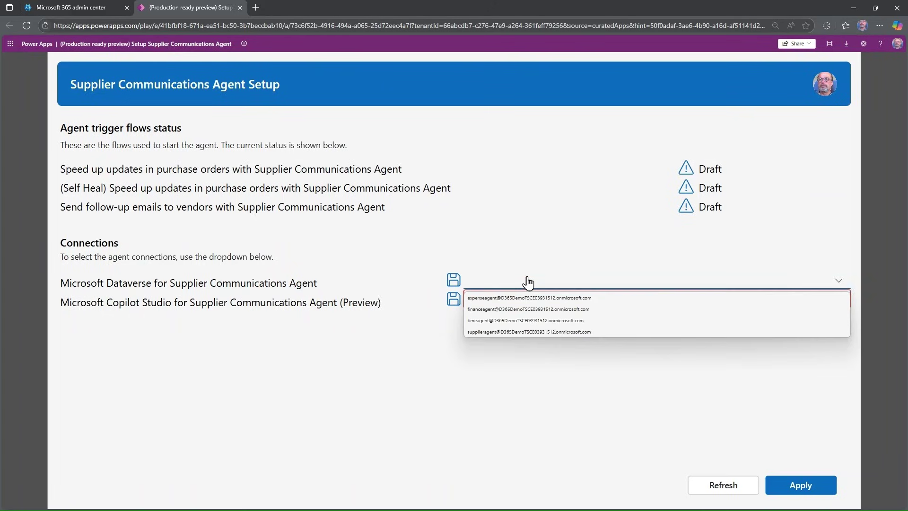
click(528, 333)
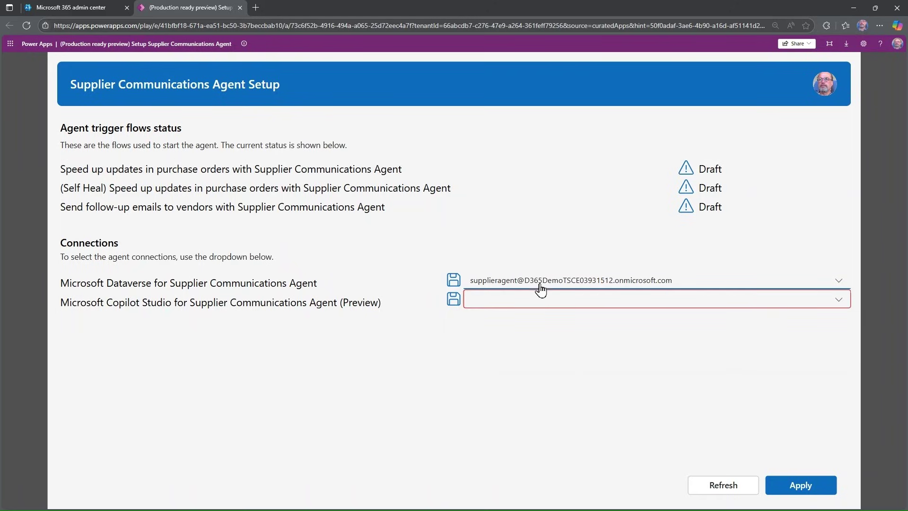
click(519, 308)
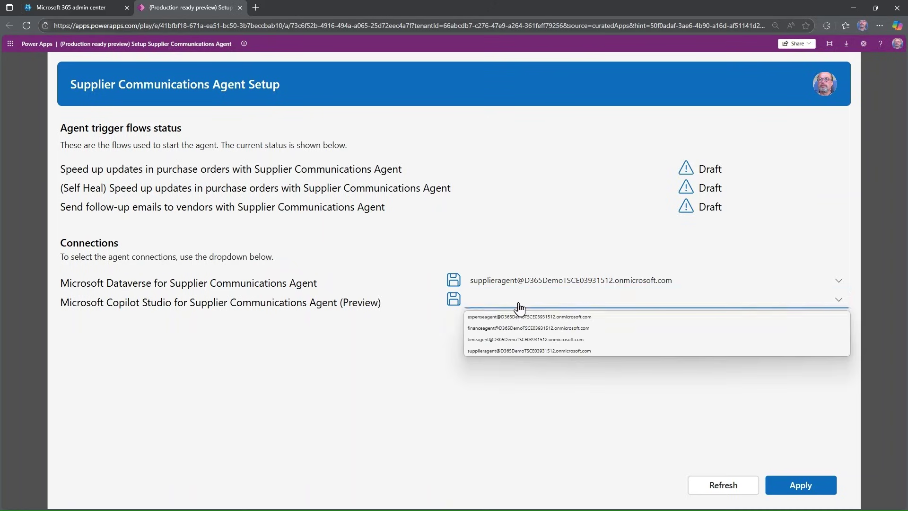
click(521, 351)
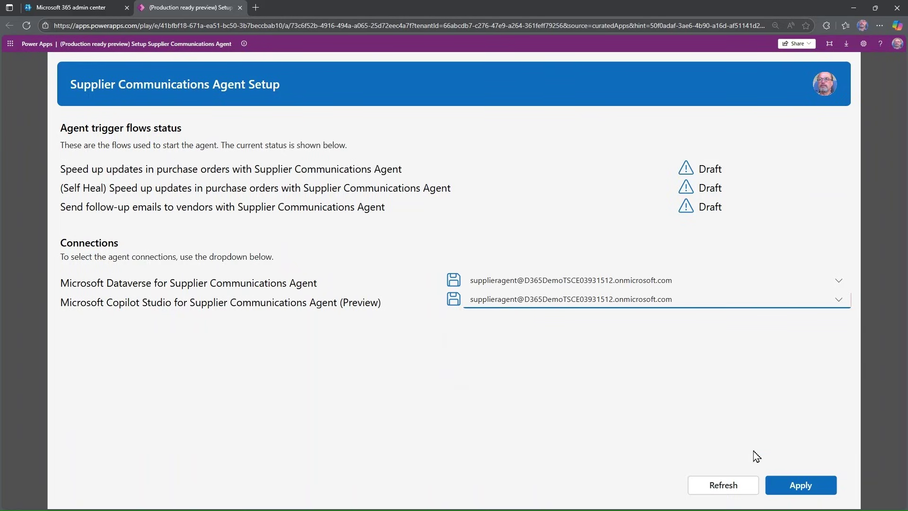
click(806, 494)
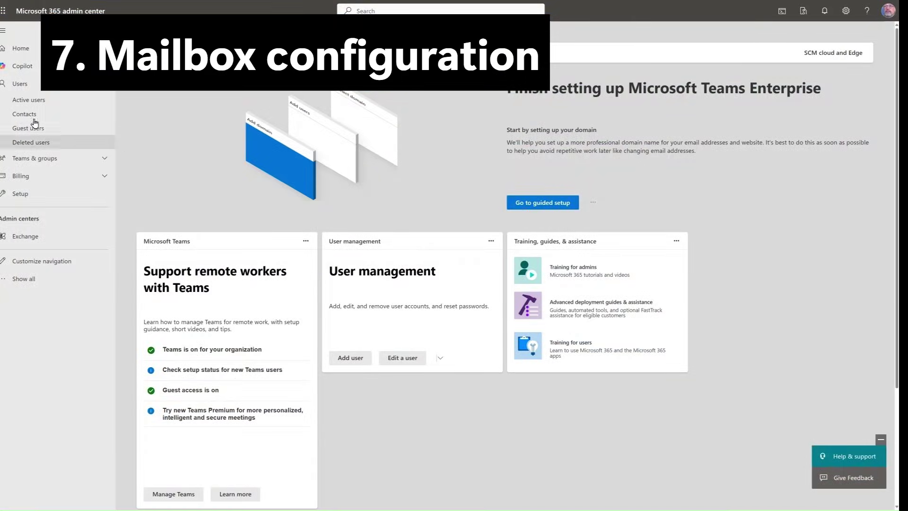
Step: In the Exchange admin center, create a shared mailbox with display name Procurement and the procurement email address
click(25, 236)
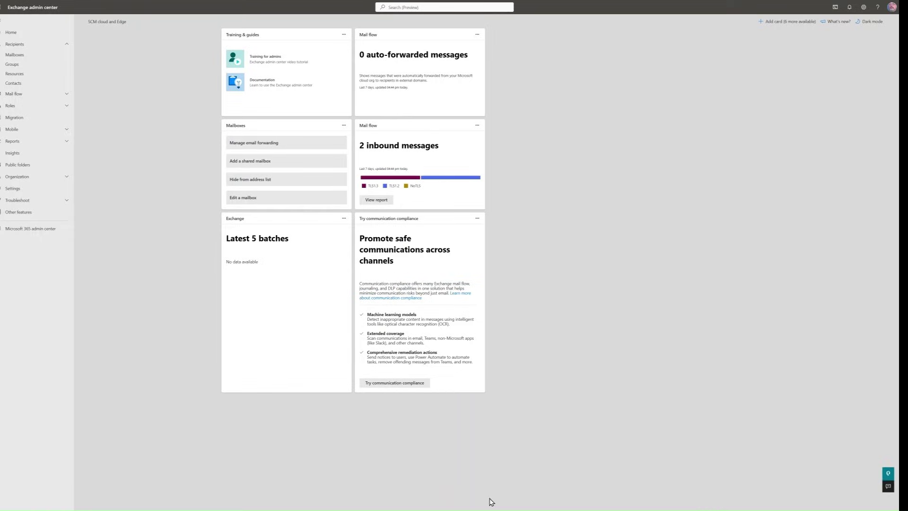
click(33, 62)
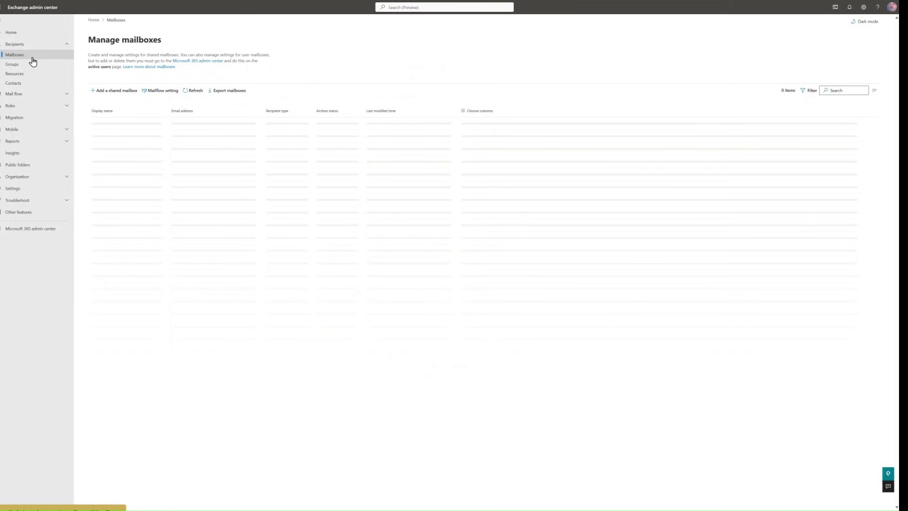
click(117, 92)
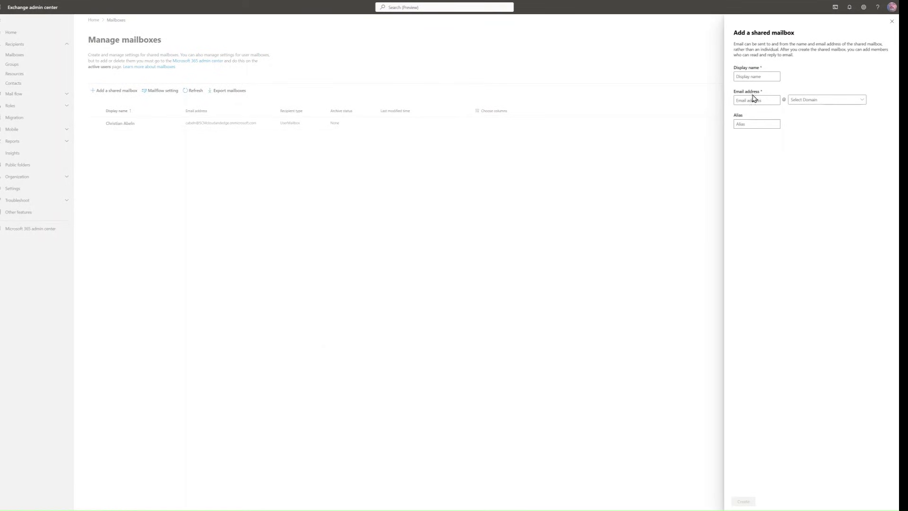
click(752, 76)
click(770, 97)
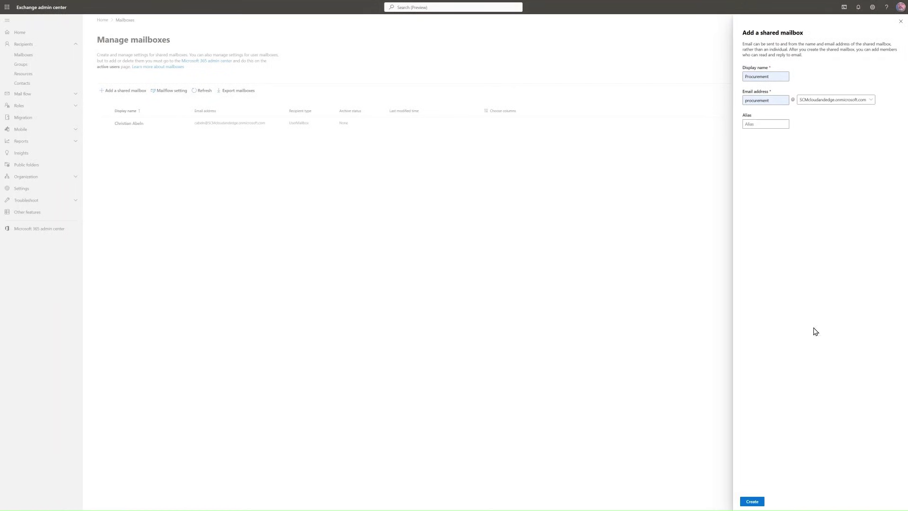
click(753, 501)
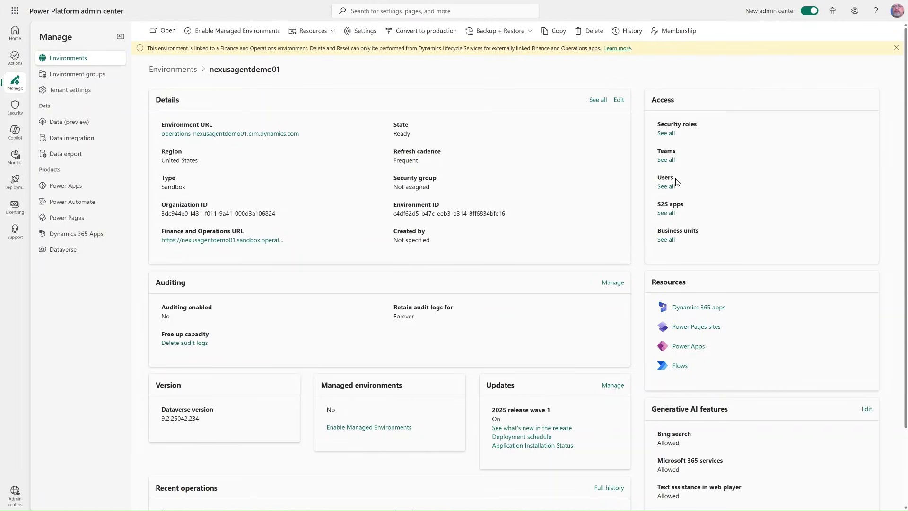
Step: In the Power Platform admin center, filter the nexusagentdemo01 teams to Owner and open the Procurement Team
click(667, 160)
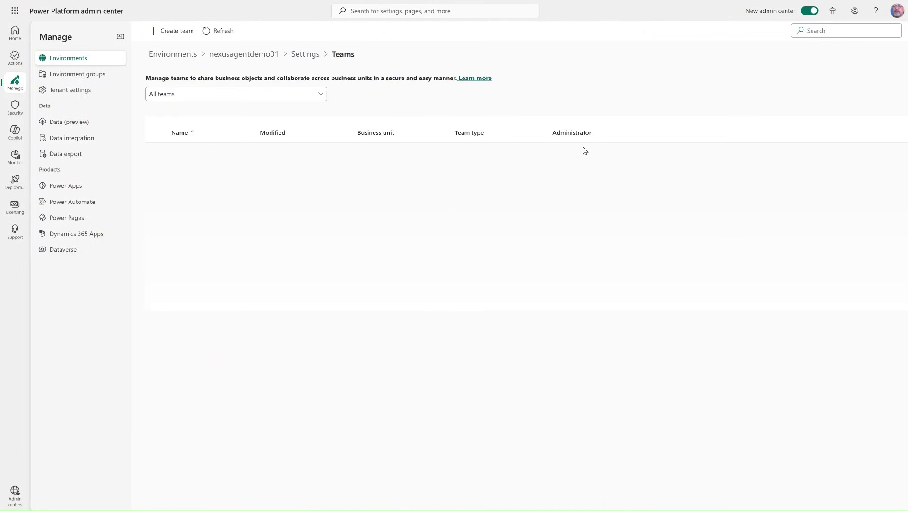
click(318, 97)
click(203, 127)
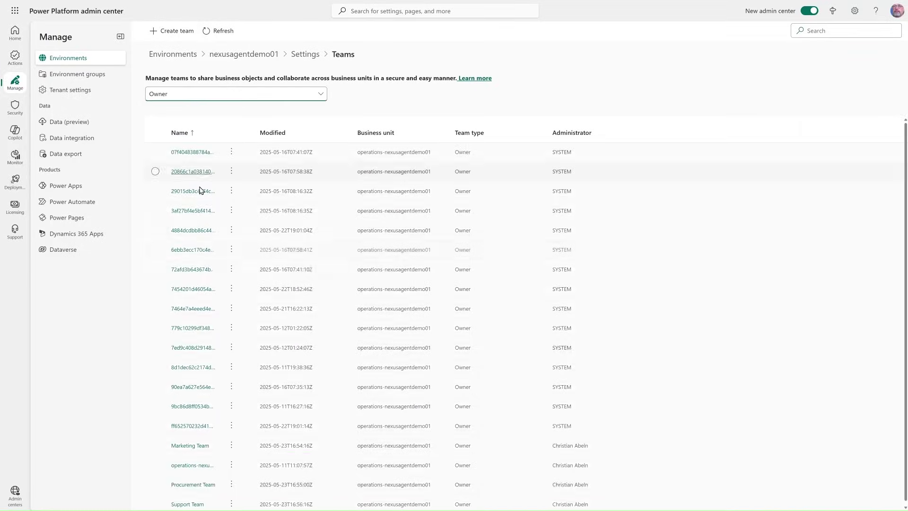
click(194, 482)
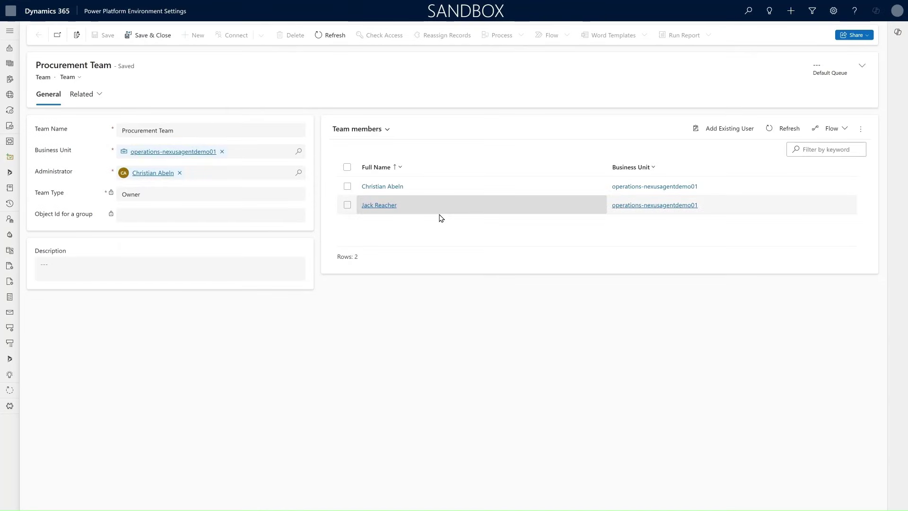
Step: Start a new default queue for the Procurement Team and name it Procurement Queue
click(861, 66)
click(804, 88)
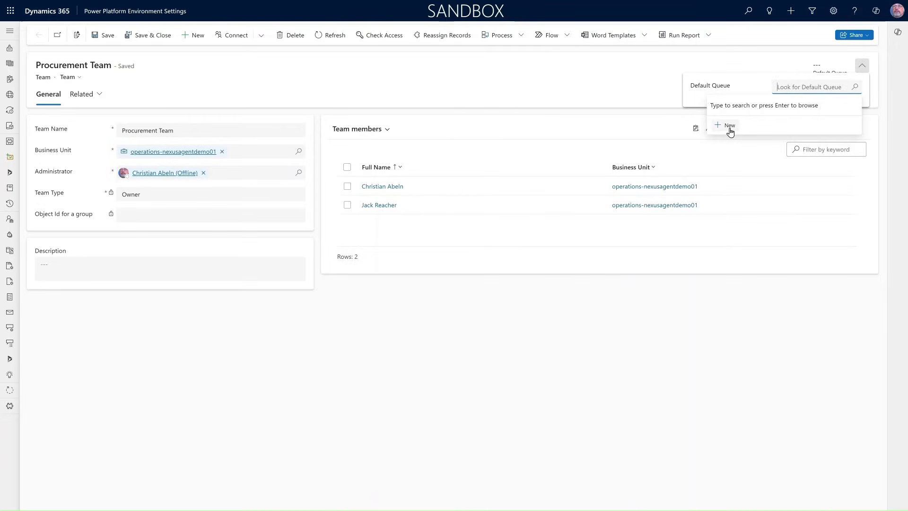
click(729, 128)
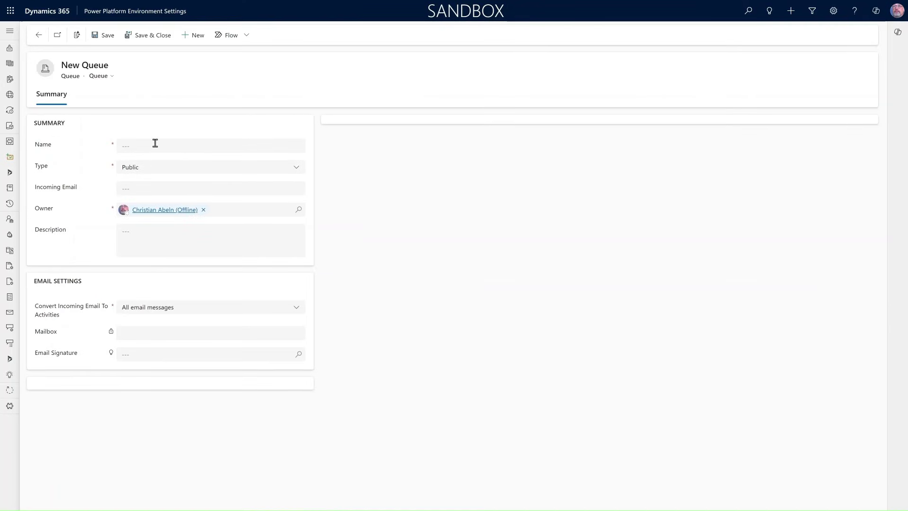
click(155, 144)
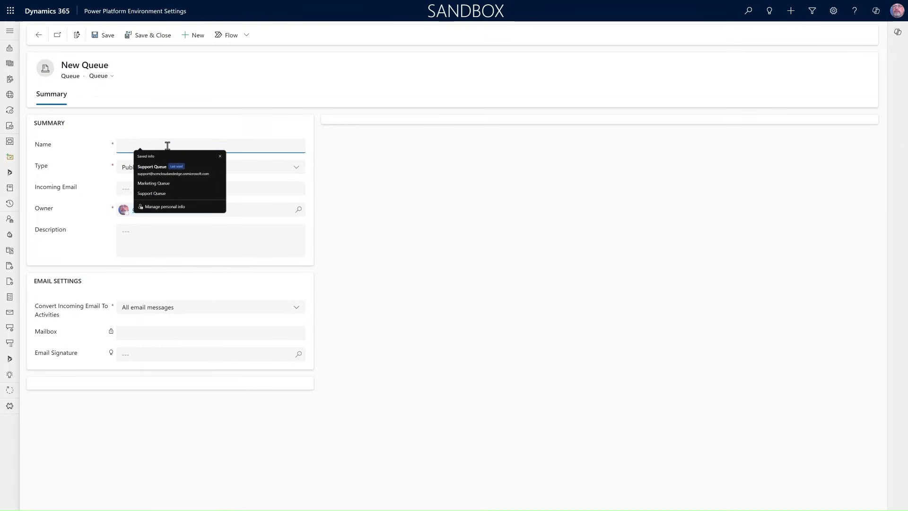
text(Procurement Queue)
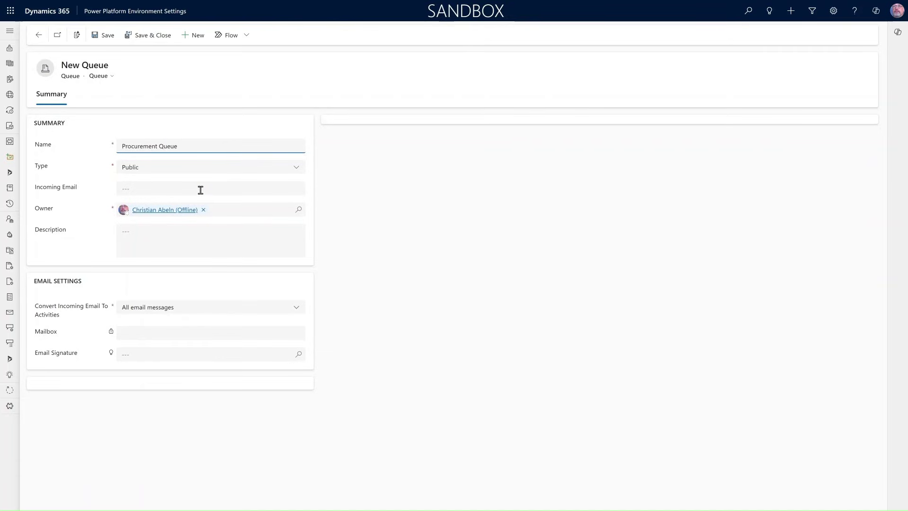
Step: Set the queue's incoming email to the procurement shared mailbox address and save the queue
click(202, 188)
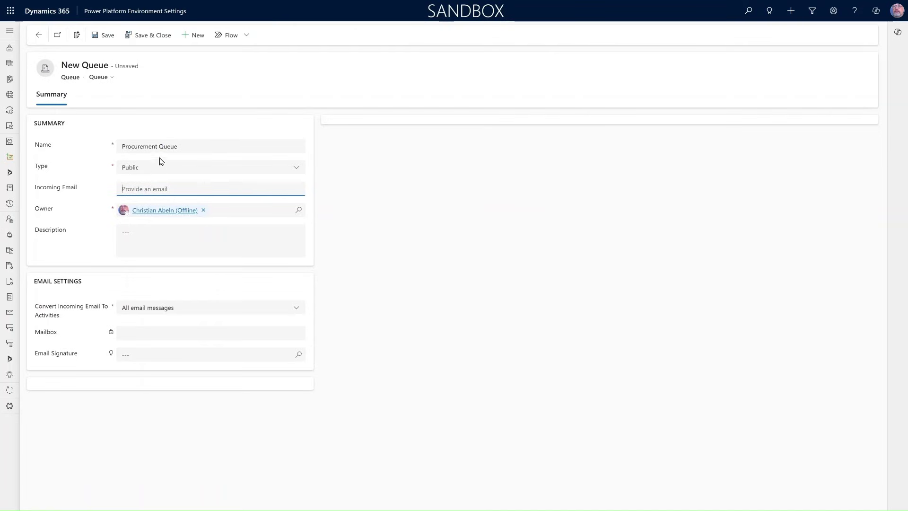
drag(158, 147, 115, 146)
key(ctrl+c)
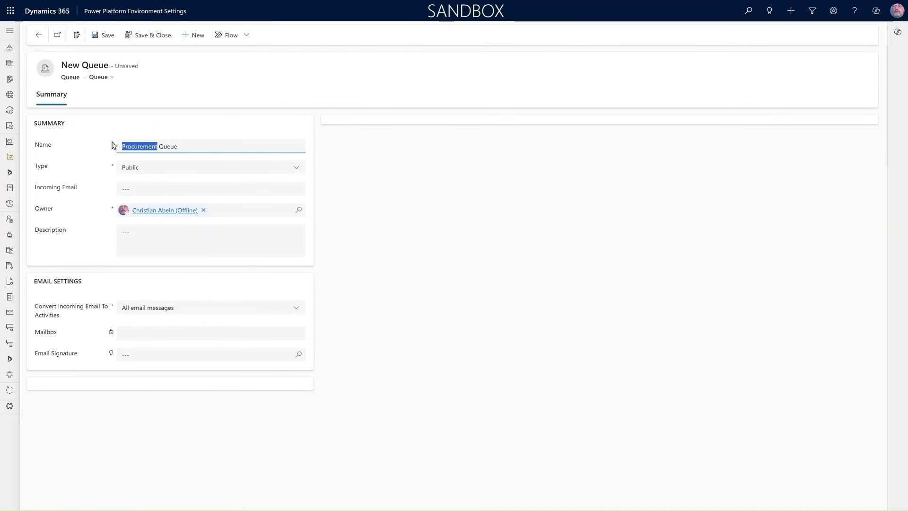
click(126, 189)
key(ctrl+v)
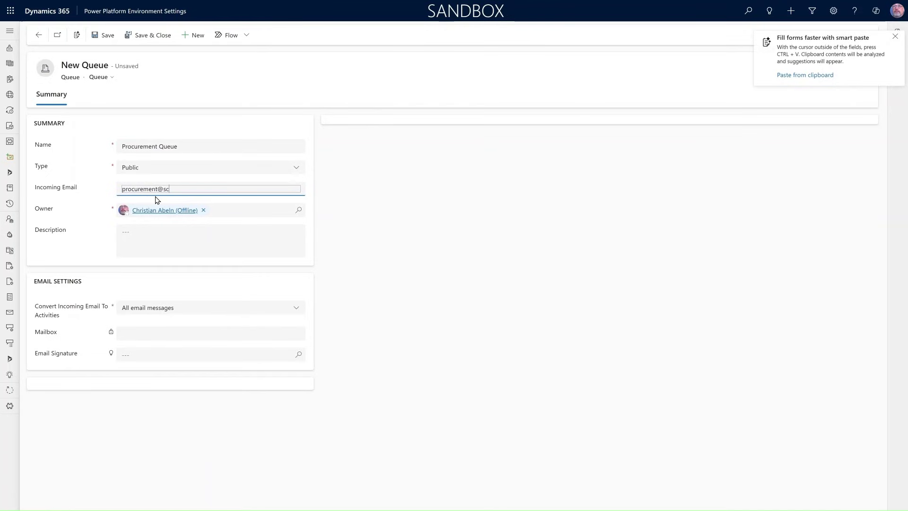
text(@scmcloudande)
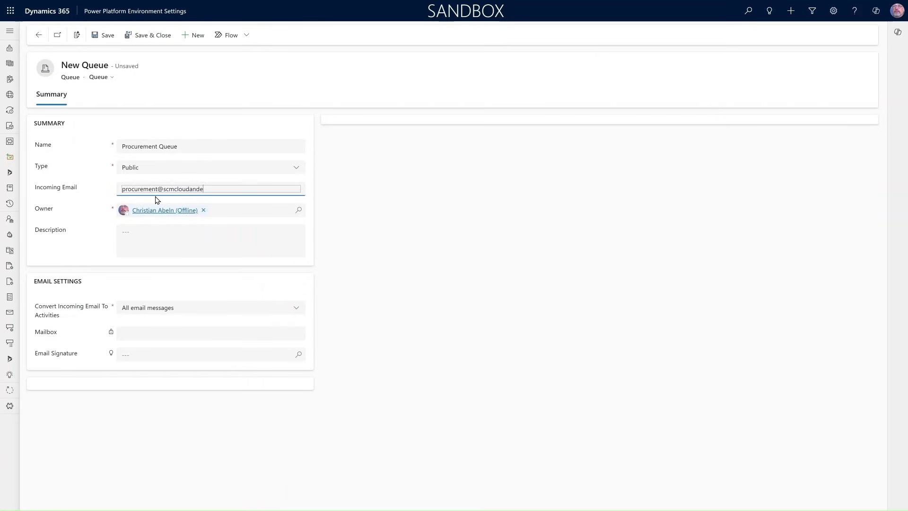
text(dge.onmicrosoft.com)
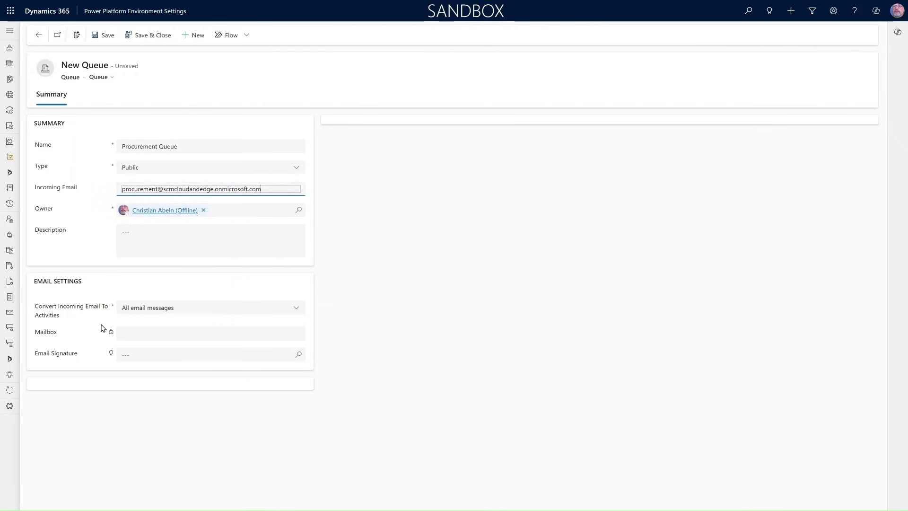
click(100, 36)
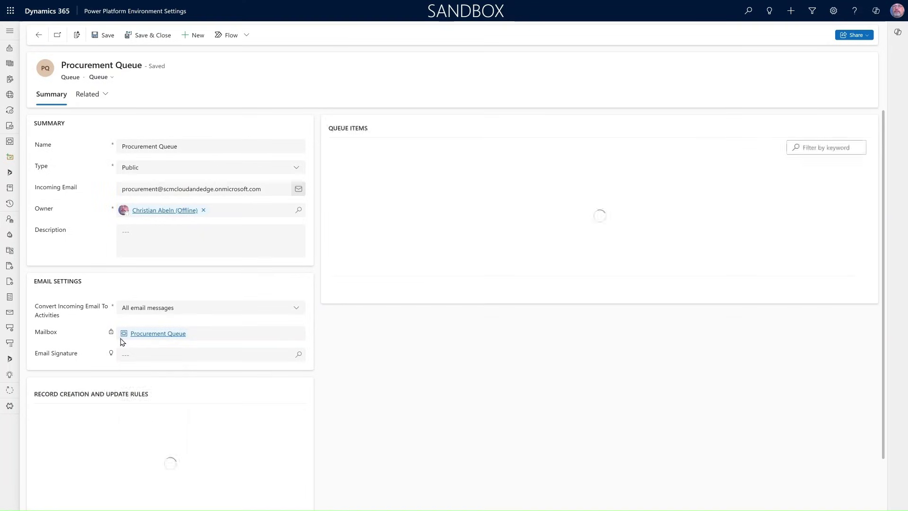
Step: Open the Procurement Queue's mailbox record and approve its email address
click(164, 337)
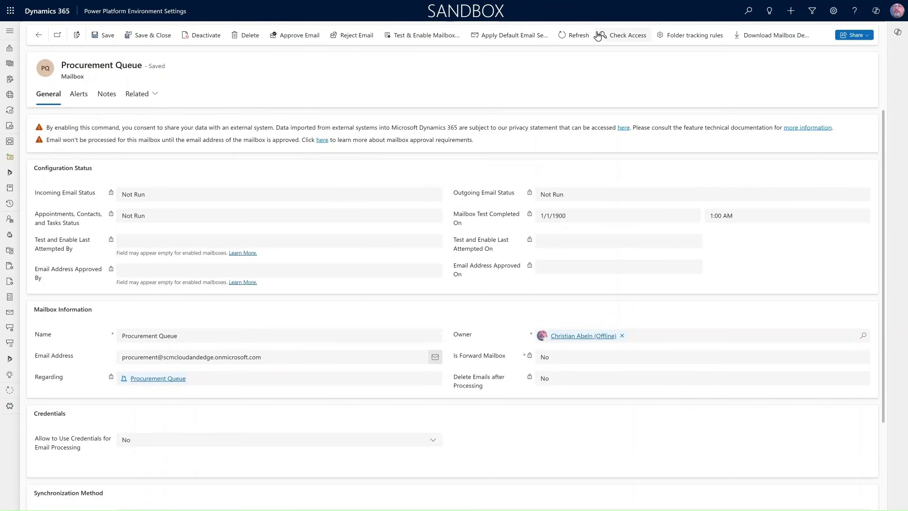
click(313, 37)
click(494, 282)
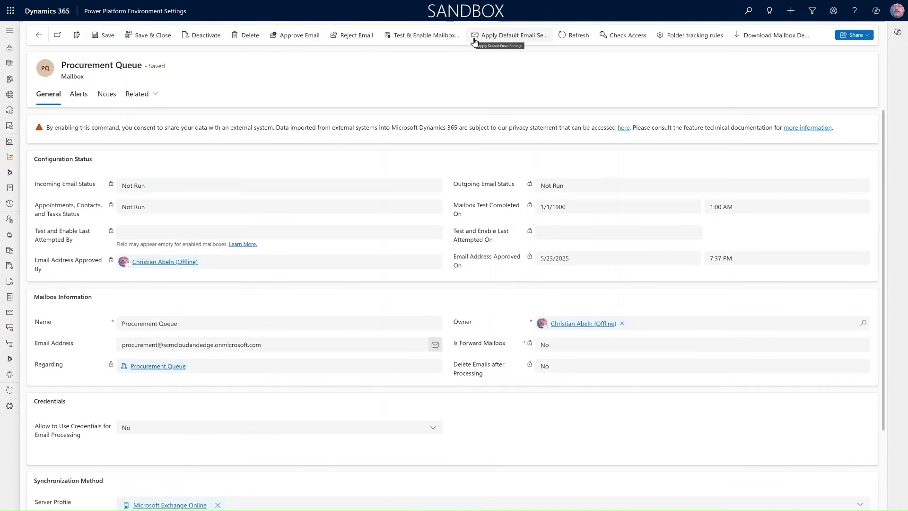
Step: Test and enable the Procurement Queue mailbox with the proposed processing start date, and reopen it from its queue to check the configuration status
click(451, 39)
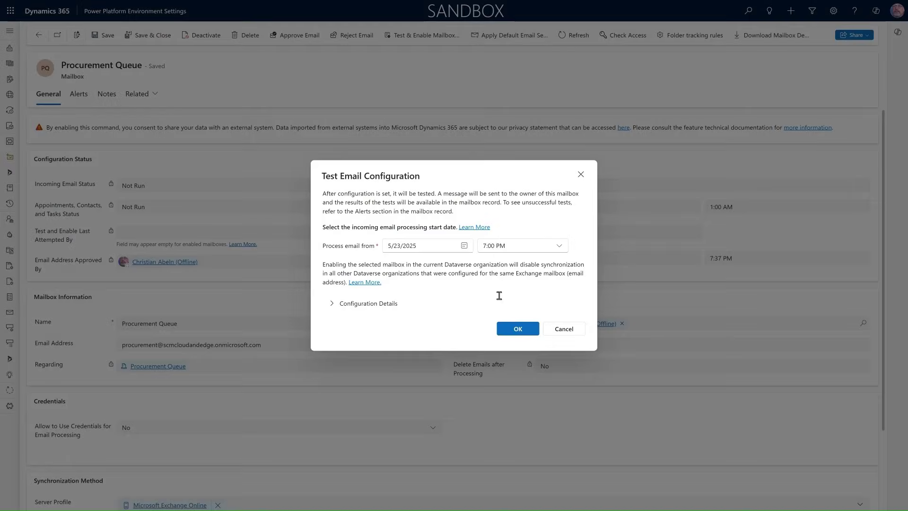
click(510, 330)
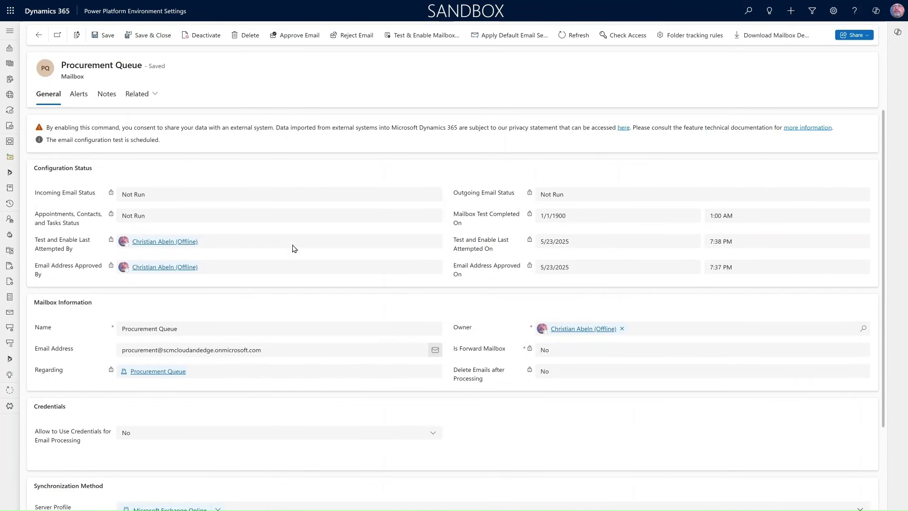
click(39, 39)
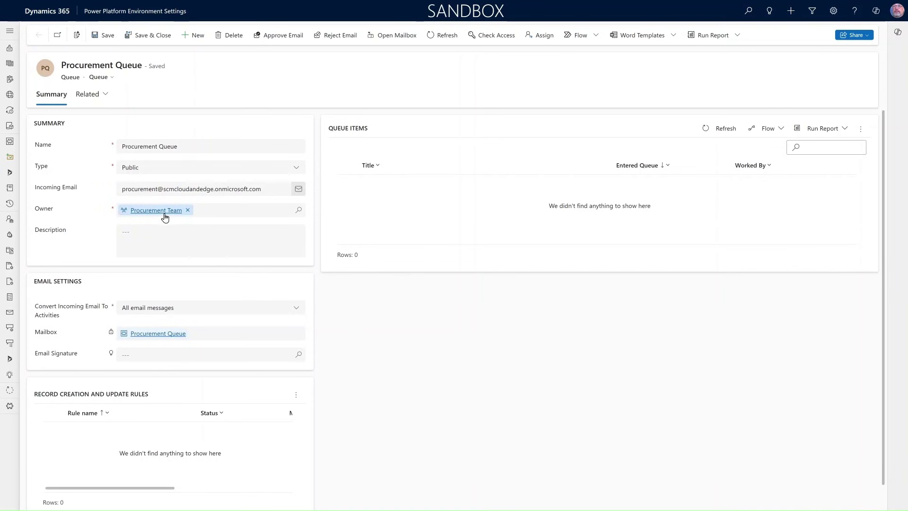
click(155, 334)
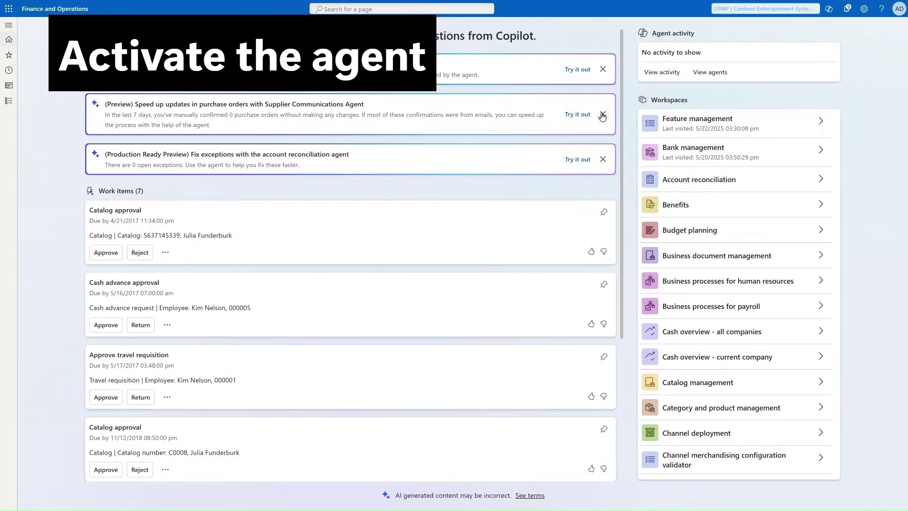
Step: In Finance and Operations, try out the Supplier Communications Agent suggestion, set its monitored mailbox to the procurement shared address, and activate the agent
click(585, 120)
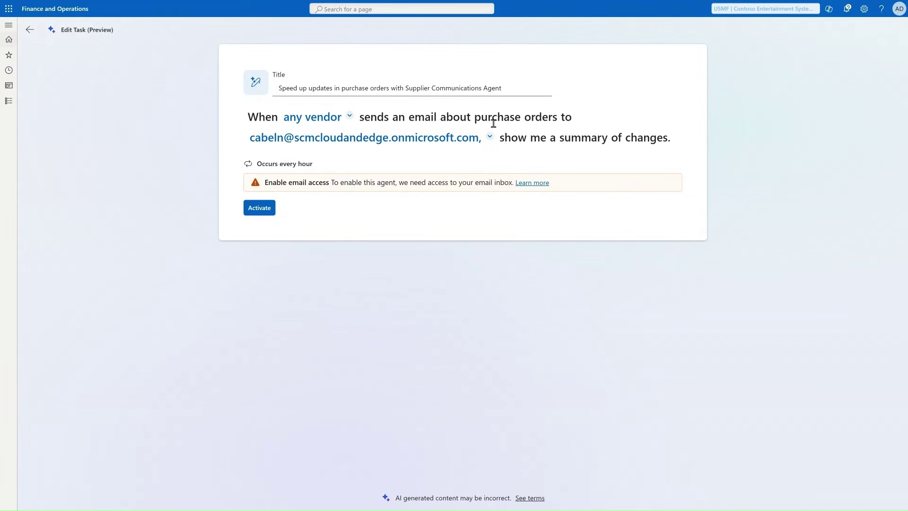
click(400, 142)
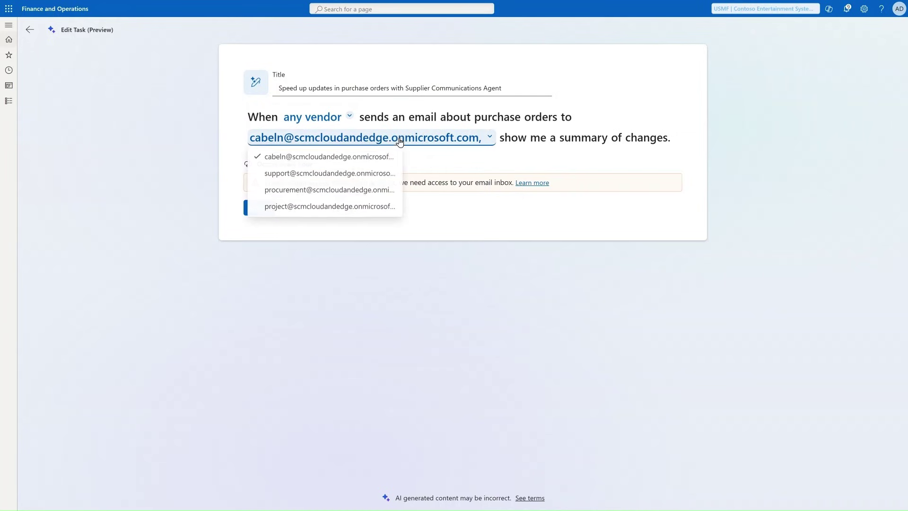
click(331, 190)
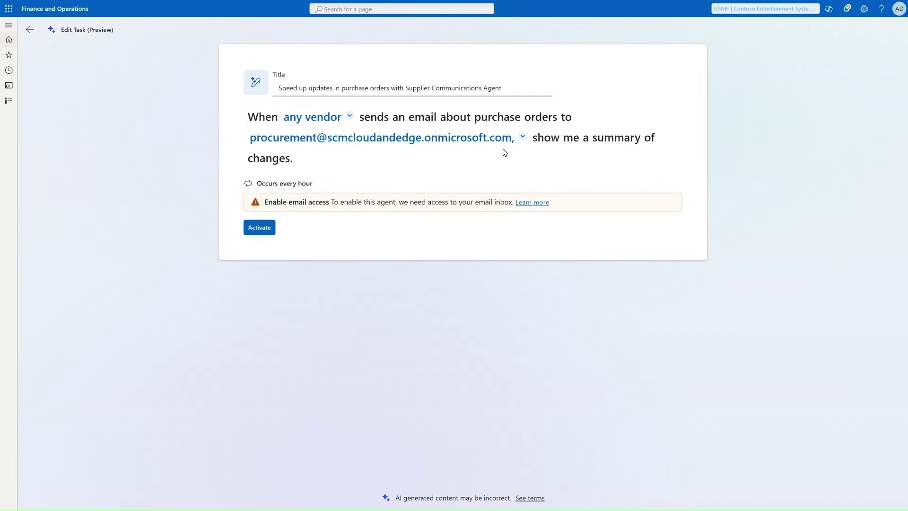
click(259, 227)
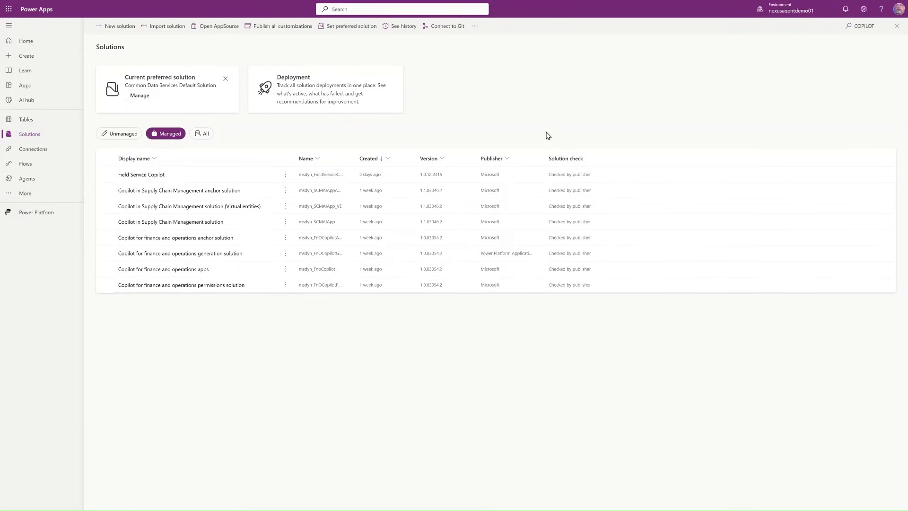
Step: In Power Apps, open the managed solution Copilot for finance and operations apps and check the status of its email extraction cloud flows
click(188, 271)
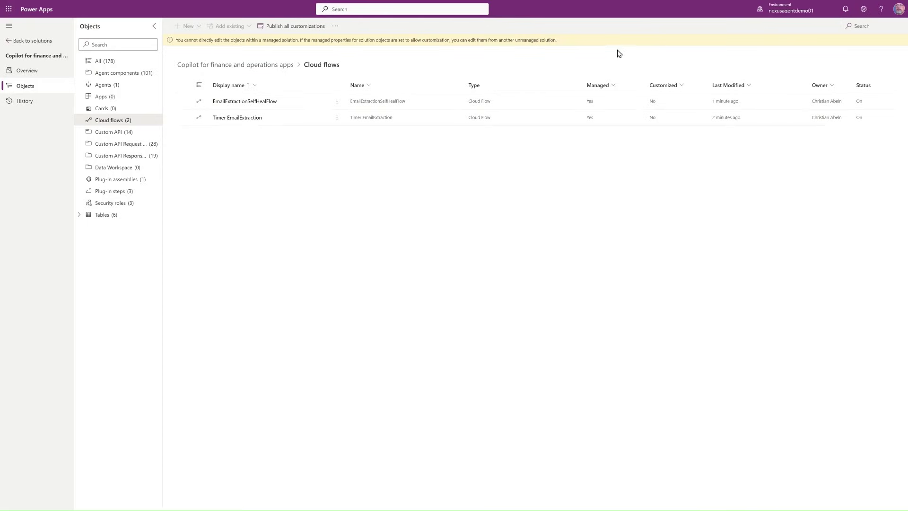
click(184, 101)
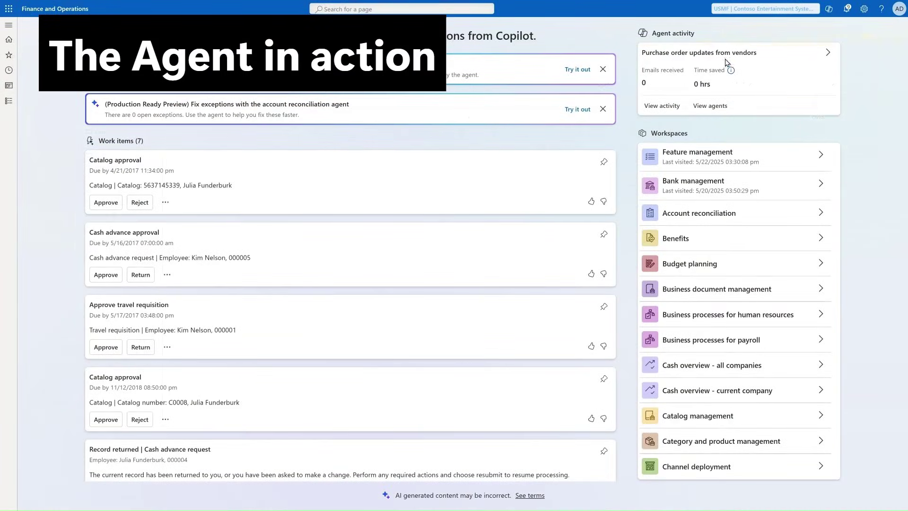
Step: In Finance and Operations, open the purchase order updates from vendors in the agent activity
click(829, 53)
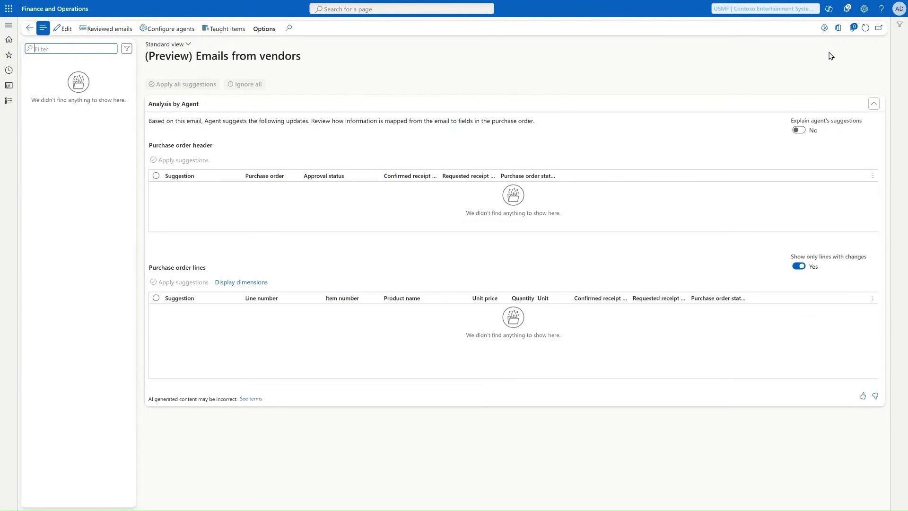